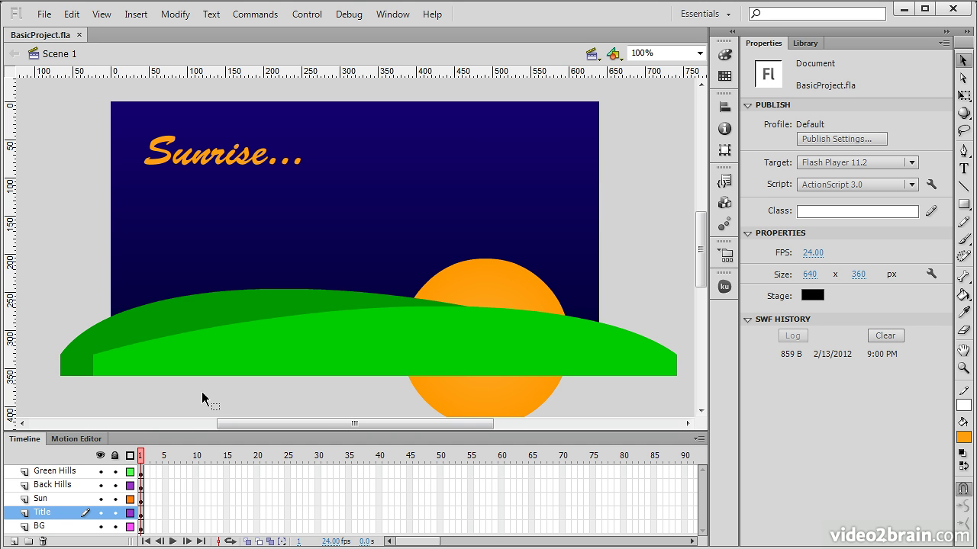
Inspect the Sunrise title, background rectangle and both hills, ending on the 220×220 Sun movie clip.
{"action": "left_click", "coordinate": [229, 162]}
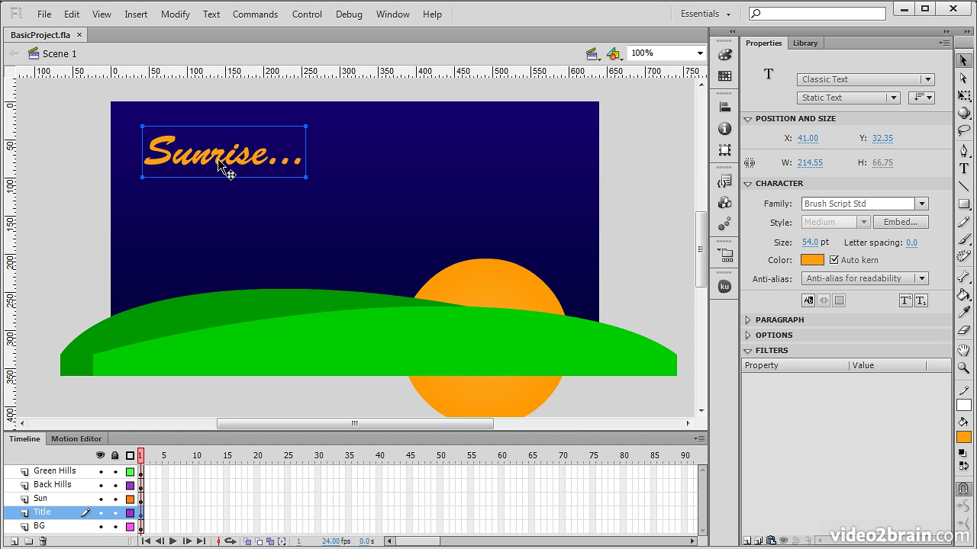
{"action": "left_click", "coordinate": [391, 182]}
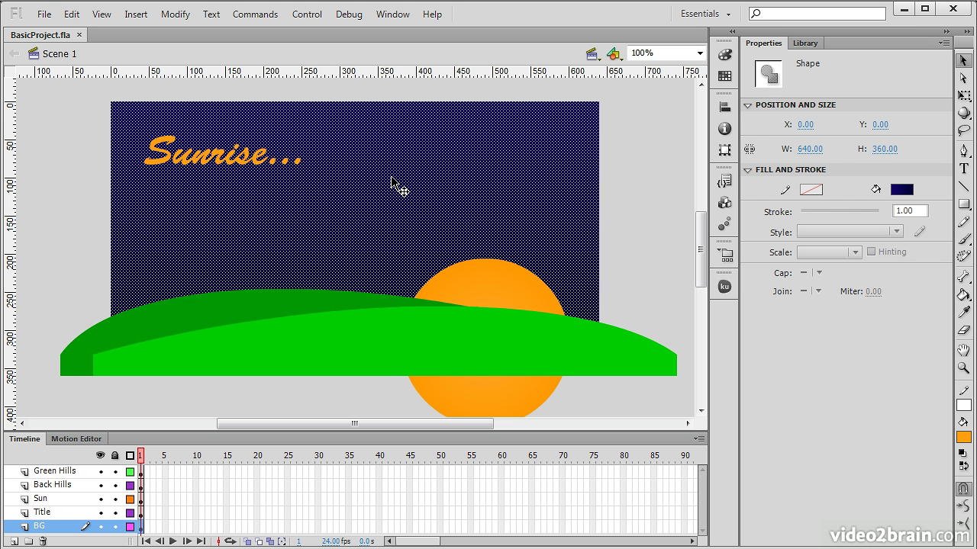
{"action": "left_click", "coordinate": [261, 350]}
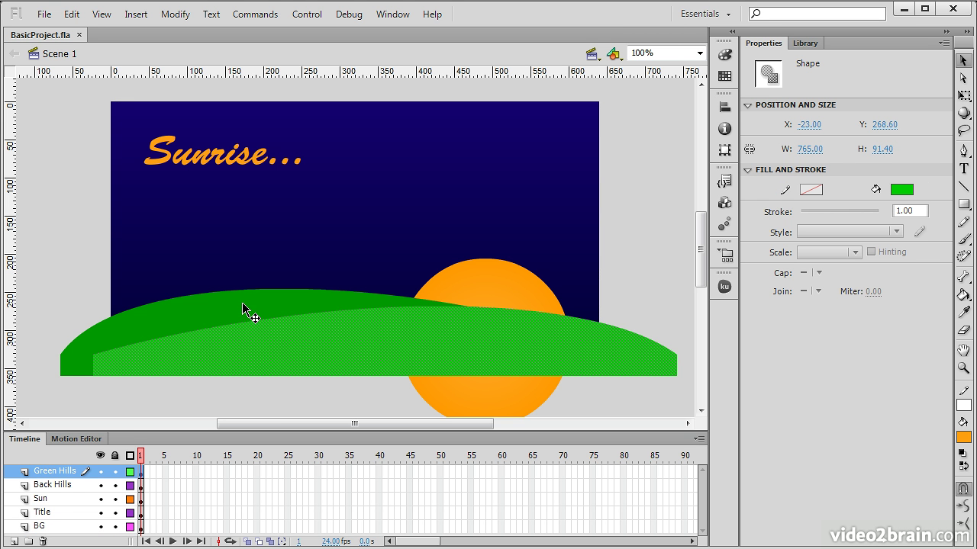
{"action": "left_click", "coordinate": [244, 310]}
{"action": "left_click", "coordinate": [329, 229]}
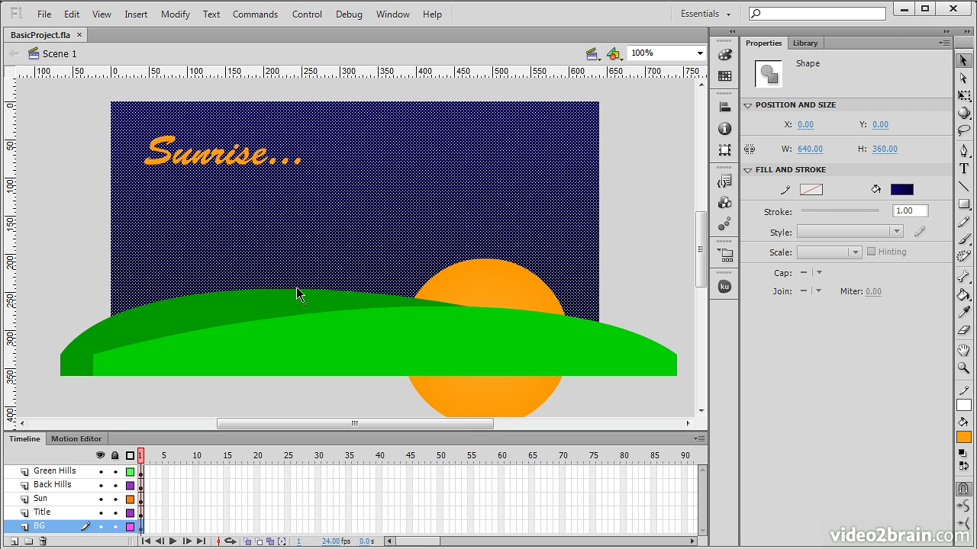
{"action": "left_click", "coordinate": [482, 290]}
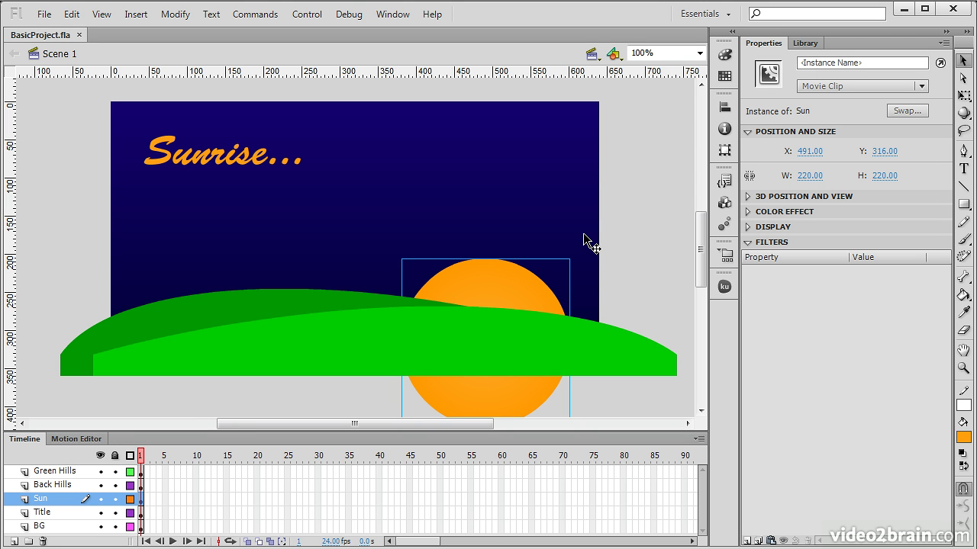
Deselect everything to show BasicProject.fla's 24 fps document properties.
{"action": "left_click", "coordinate": [633, 228]}
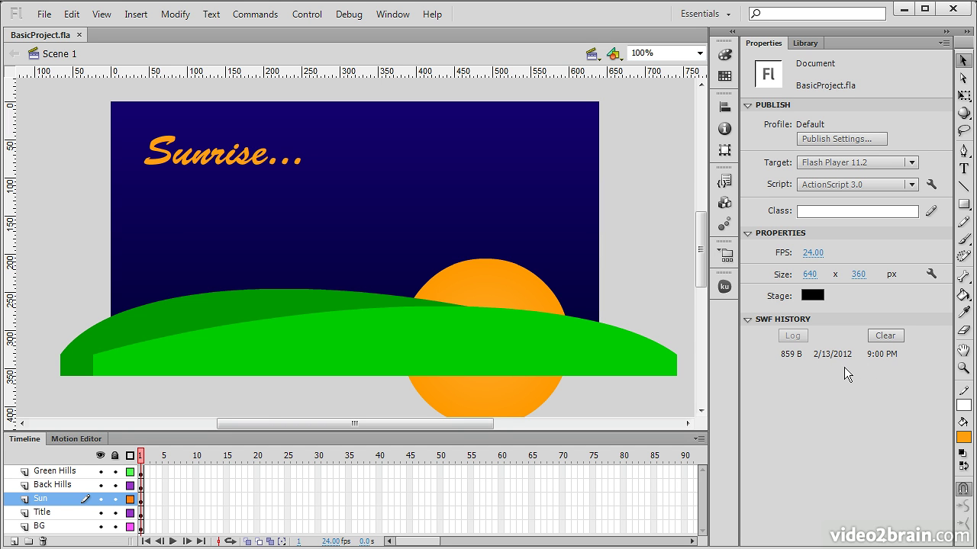
Run Control > Test Movie > Test and close the BasicProject.swf preview window.
{"action": "left_click", "coordinate": [314, 17]}
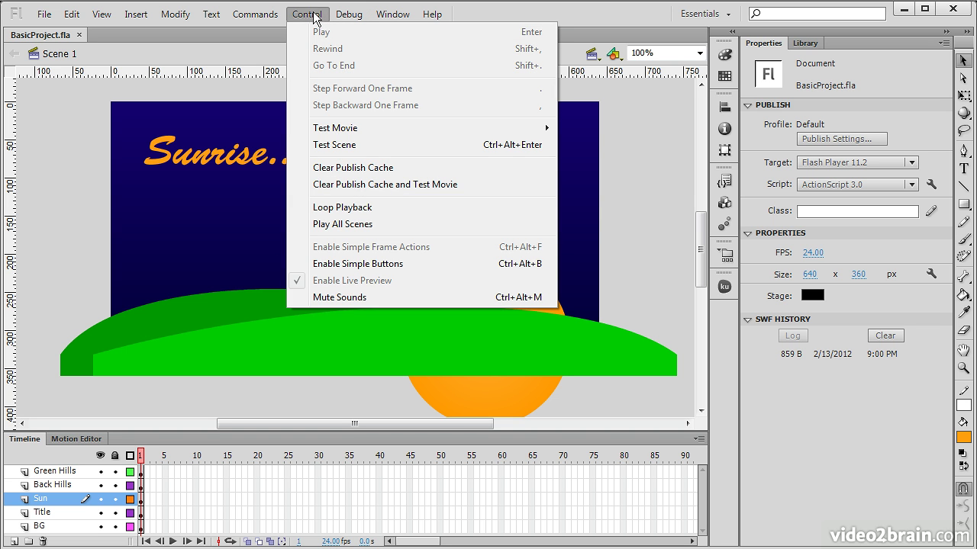
{"action": "mouse_move", "coordinate": [470, 133]}
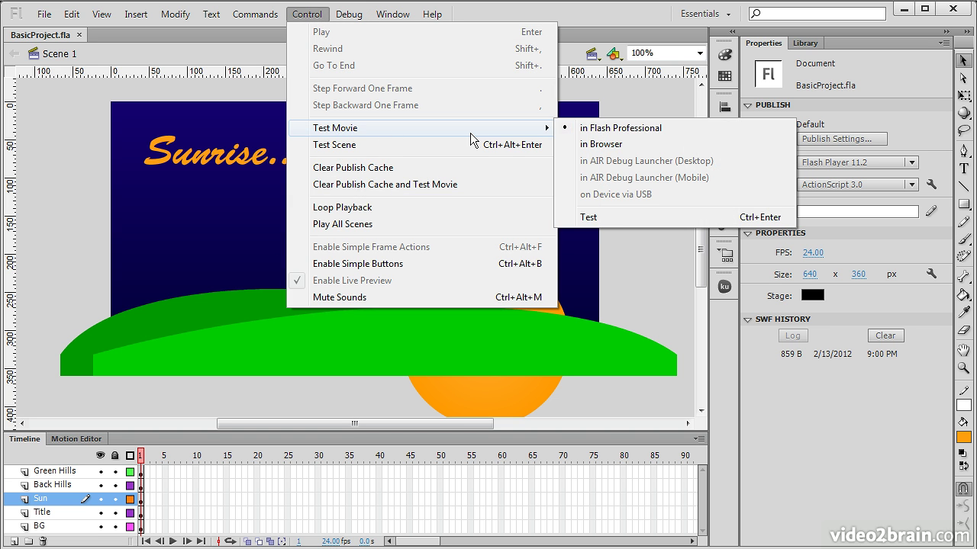
{"action": "left_click", "coordinate": [612, 217]}
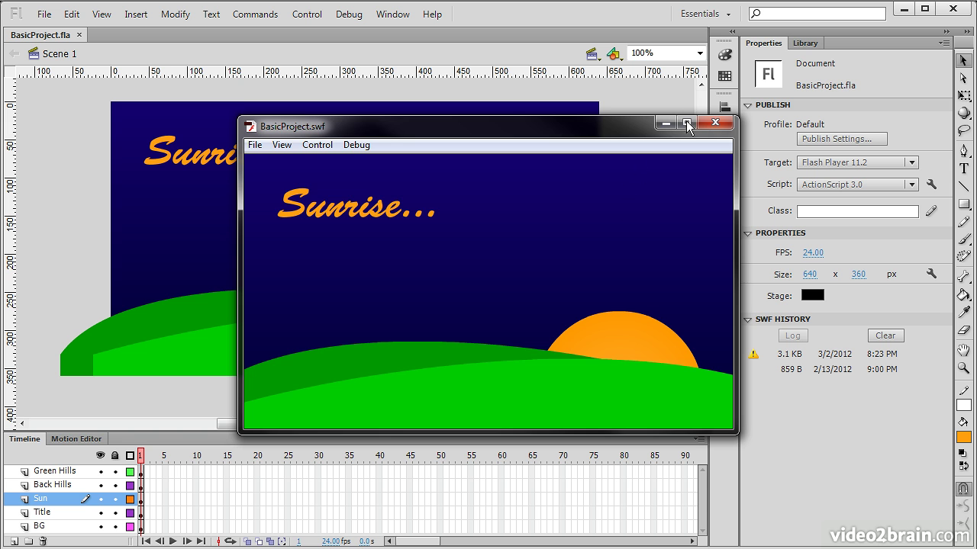
{"action": "left_click", "coordinate": [715, 123]}
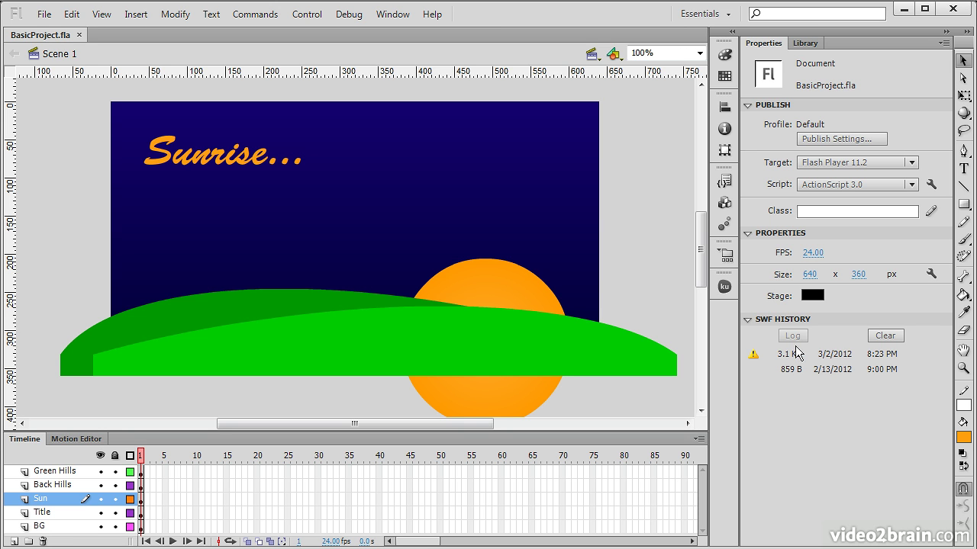
Clear the SWF history, then select the 765 × 91.4 px front Green Hills shape.
{"action": "left_click", "coordinate": [894, 342]}
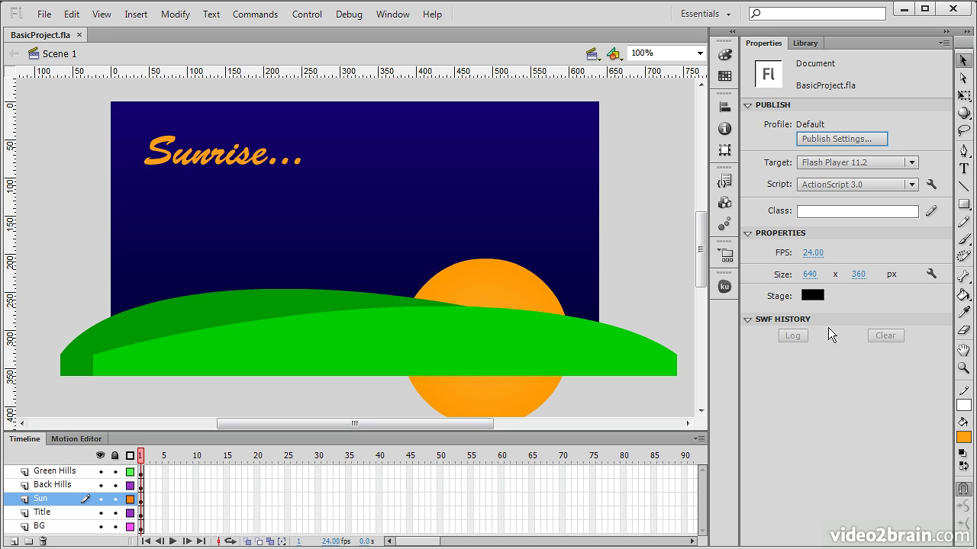
{"action": "left_click", "coordinate": [344, 334]}
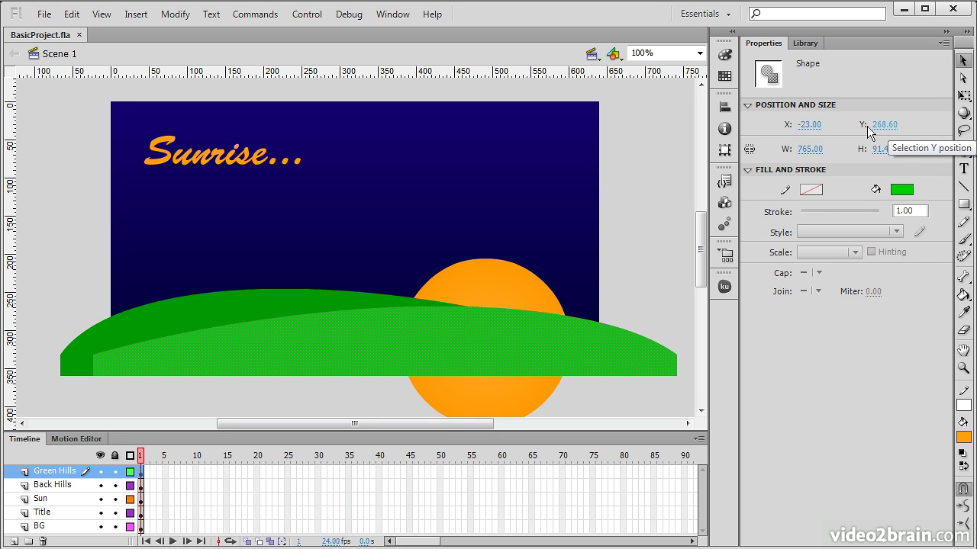
Move the front hill to X -18, make it 110 px high, and fill it brighter green after trying cyan.
{"action": "left_click_drag", "start_coordinate": [811, 125], "coordinate": [907, 163]}
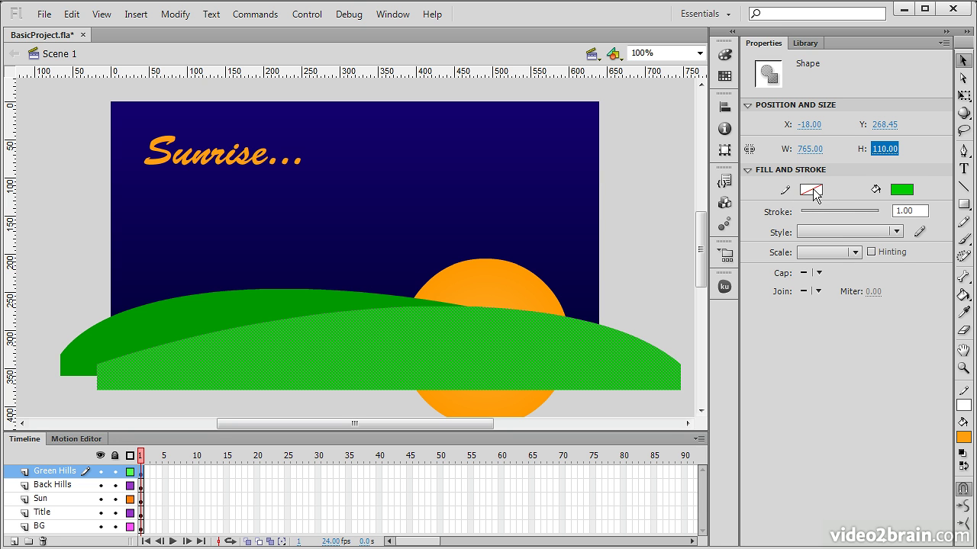
{"action": "left_click", "coordinate": [902, 191]}
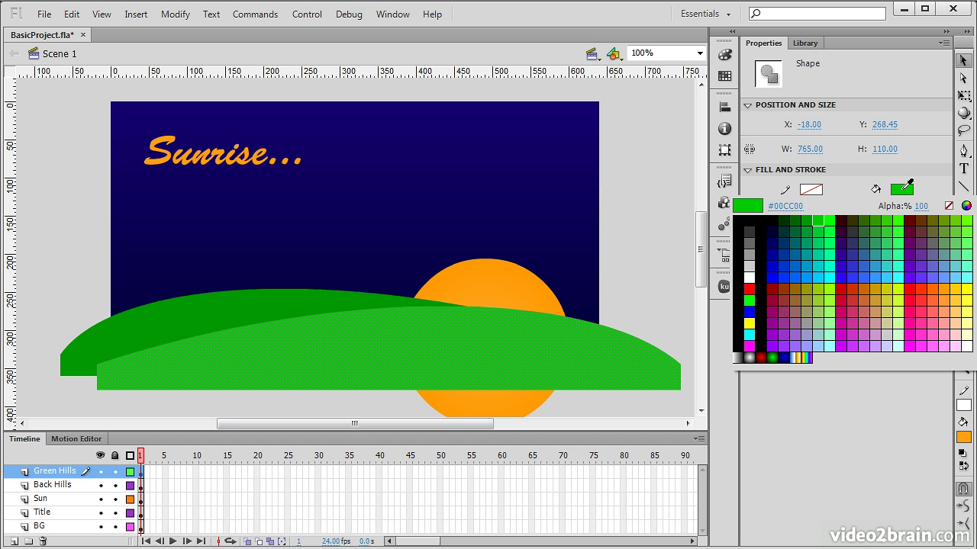
{"action": "left_click", "coordinate": [819, 232]}
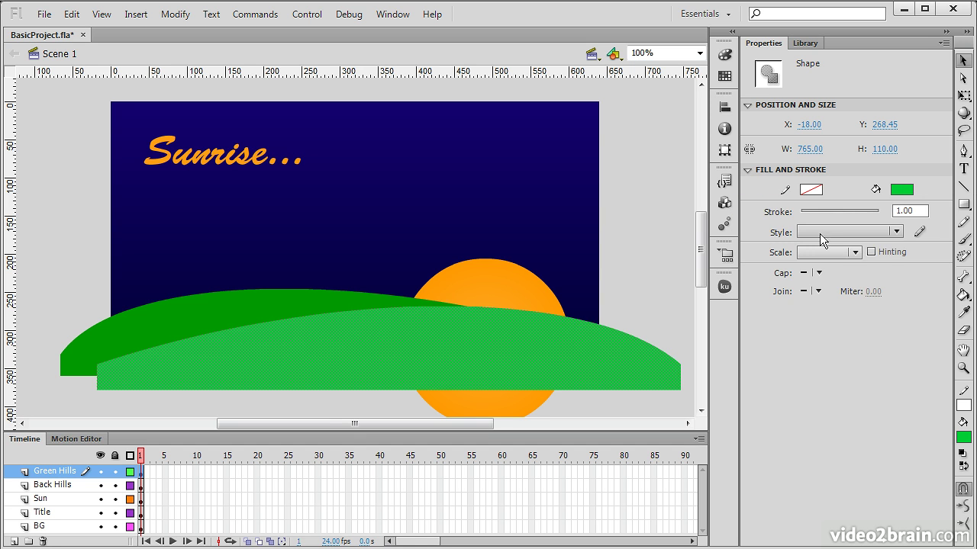
{"action": "left_click", "coordinate": [903, 190]}
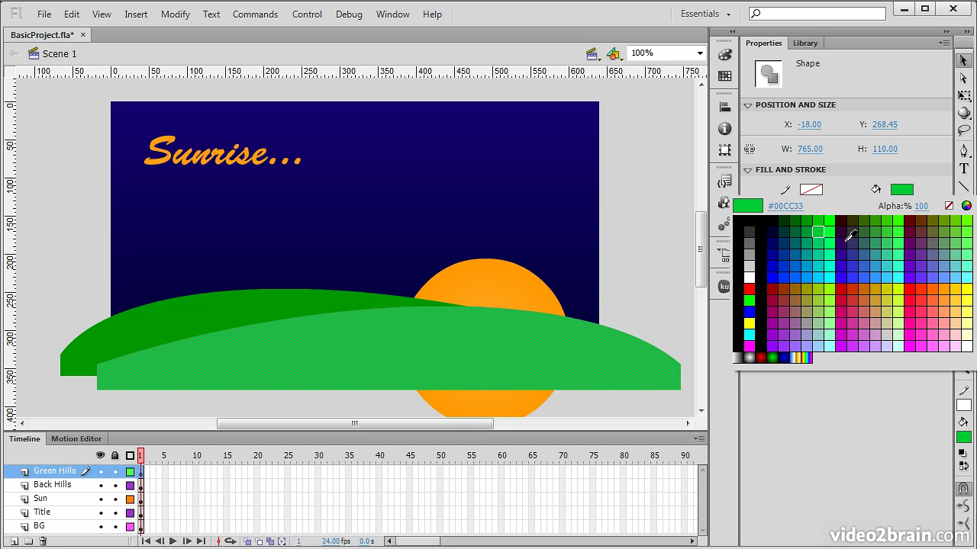
{"action": "left_click", "coordinate": [818, 277]}
{"action": "left_click", "coordinate": [902, 190]}
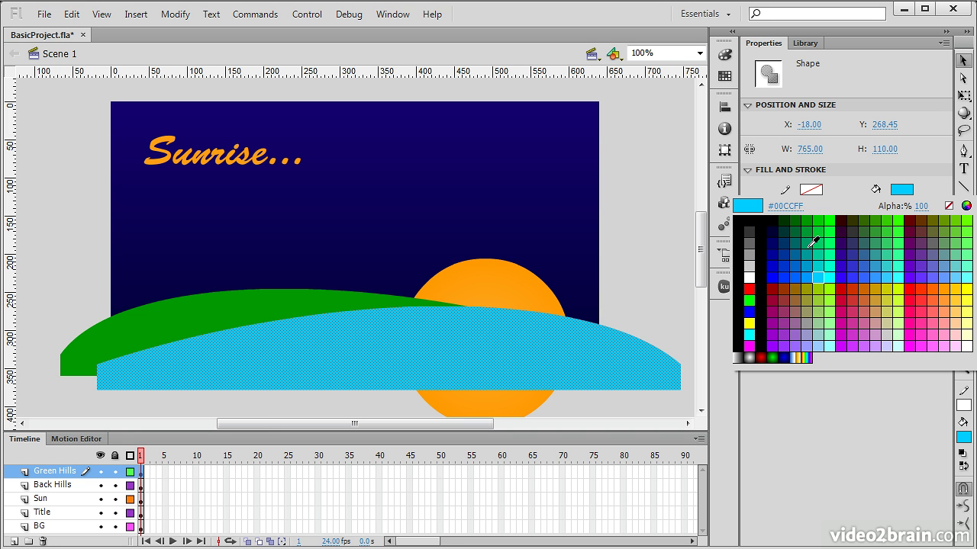
{"action": "left_click", "coordinate": [818, 232]}
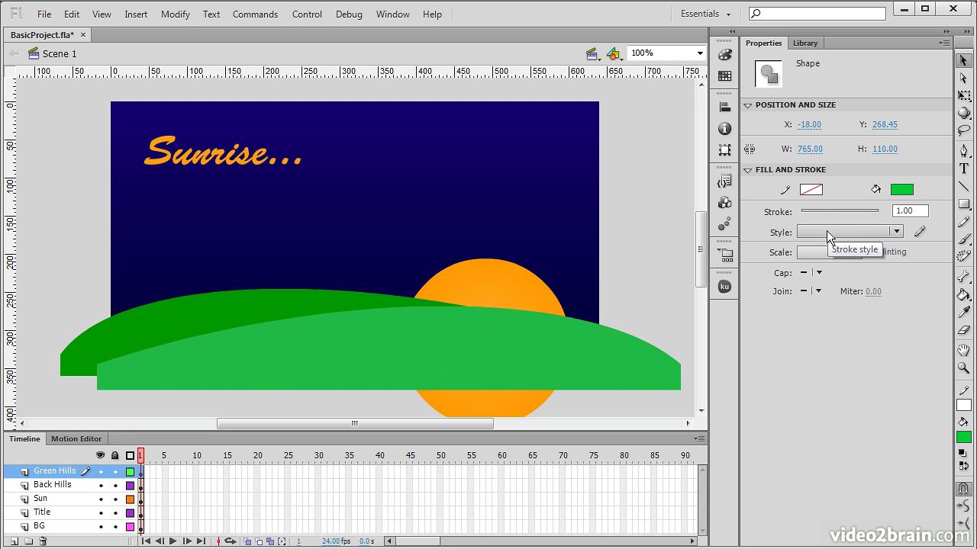
Turn on stroke hinting and set the front hill's white outline thickness to 0.10.
{"action": "left_click", "coordinate": [896, 231]}
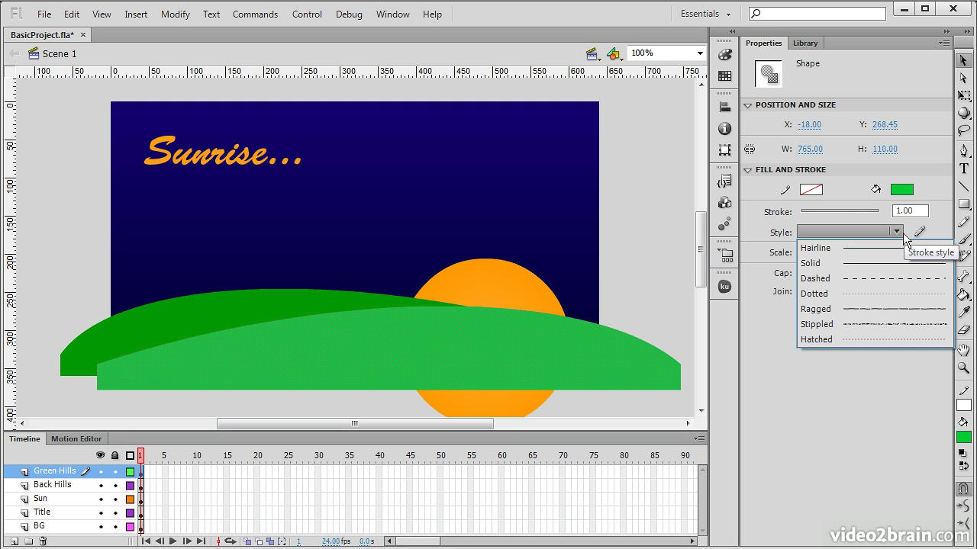
{"action": "left_click", "coordinate": [760, 232]}
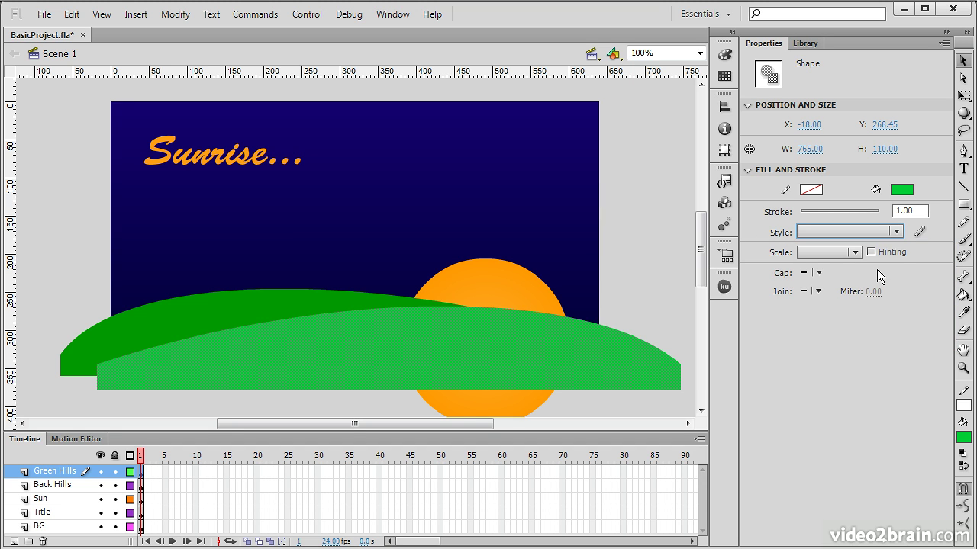
{"action": "left_click", "coordinate": [855, 255]}
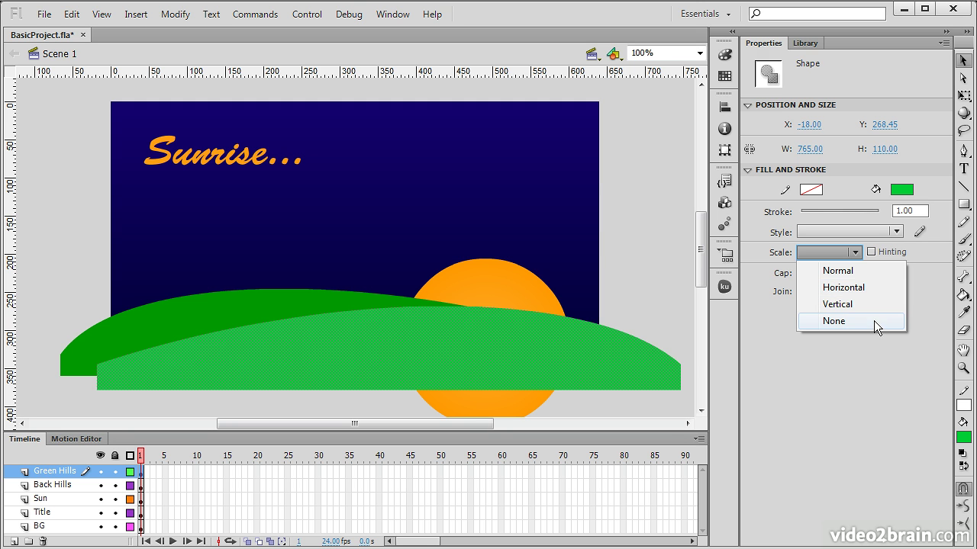
{"action": "left_click", "coordinate": [920, 275]}
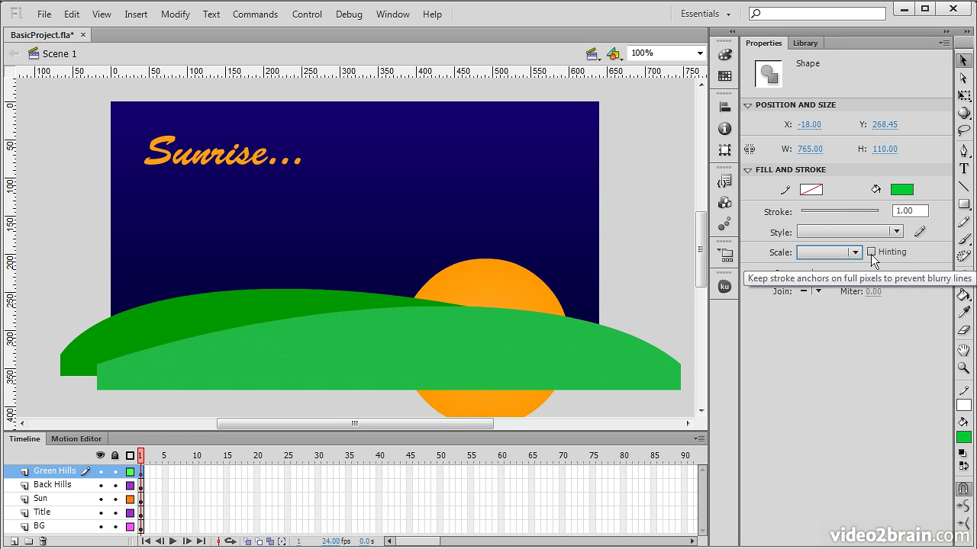
{"action": "left_click", "coordinate": [871, 252]}
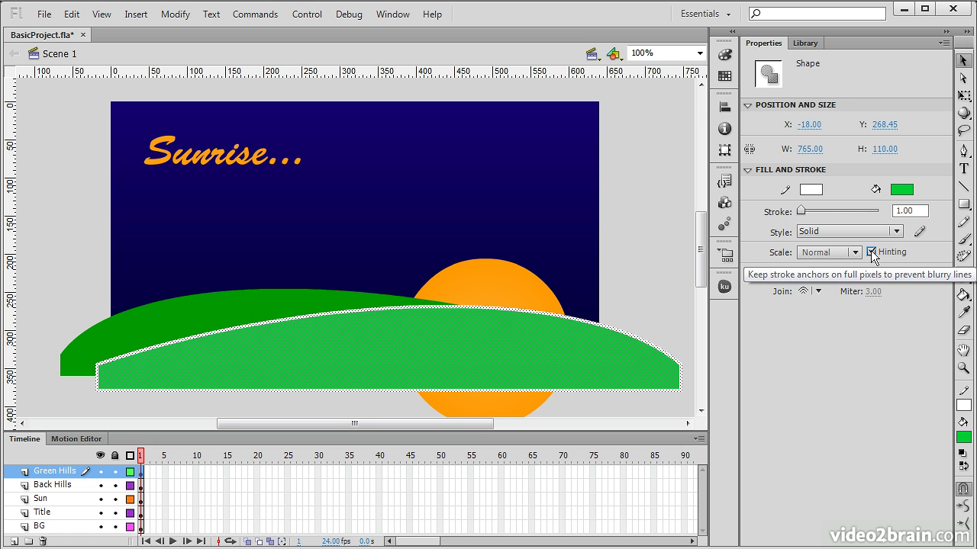
{"action": "mouse_move", "coordinate": [801, 212]}
{"action": "left_mouse_down"}
{"action": "mouse_move", "coordinate": [836, 211]}
{"action": "mouse_move", "coordinate": [806, 214]}
{"action": "left_mouse_up"}
Give the outline mitered joins with a miter limit of 60, then select the sun.
{"action": "scroll", "coordinate": [817, 251], "scroll_direction": "down", "scroll_amount": 3}
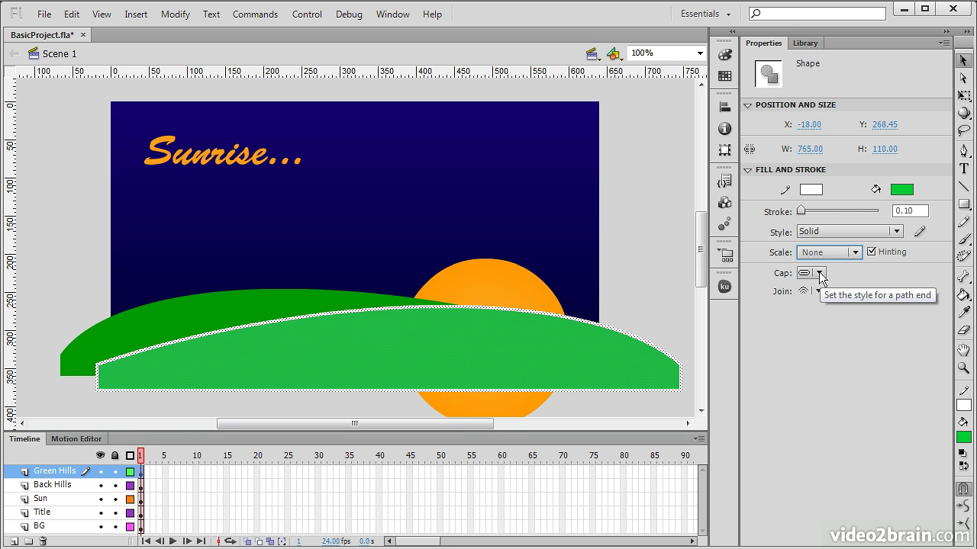
{"action": "left_click", "coordinate": [819, 273]}
{"action": "left_click", "coordinate": [946, 312]}
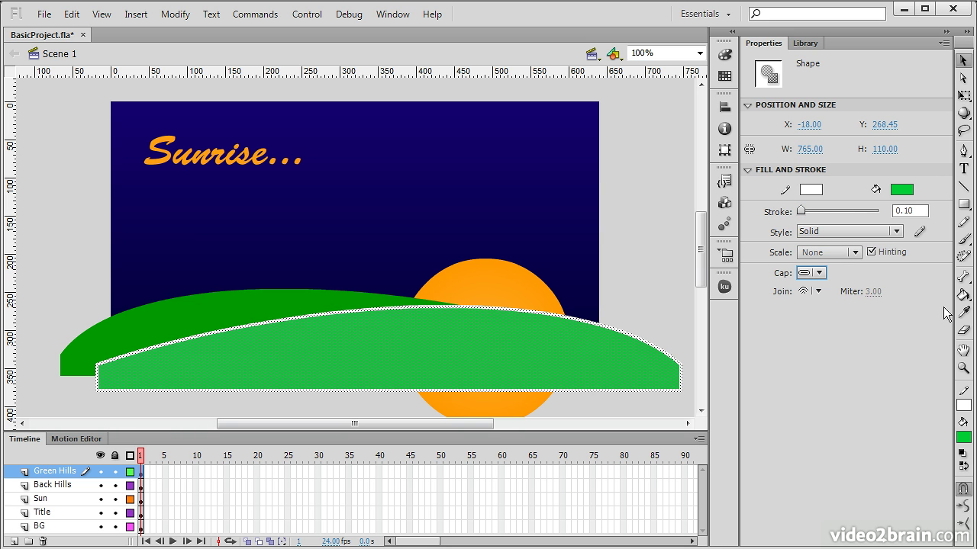
{"action": "left_click", "coordinate": [818, 292]}
{"action": "left_click", "coordinate": [898, 319]}
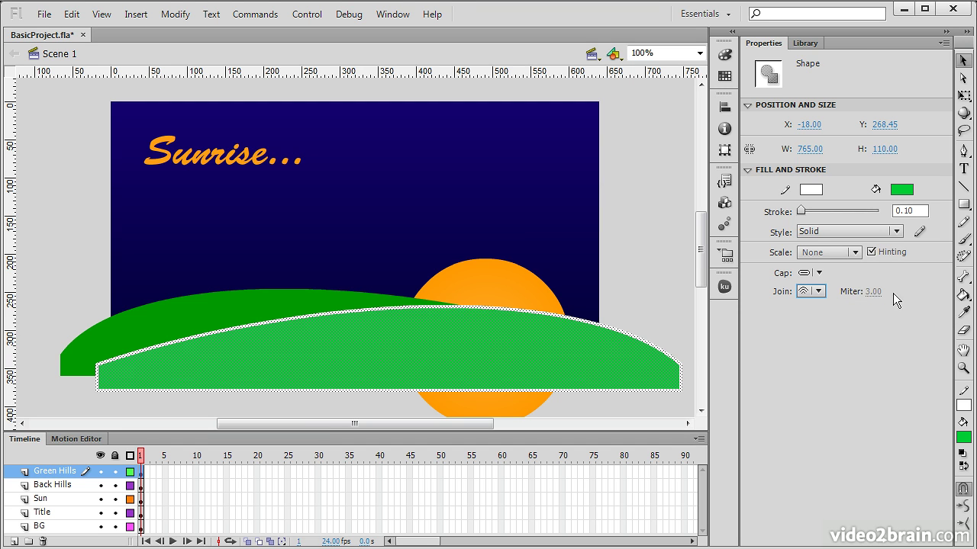
{"action": "left_click", "coordinate": [821, 291]}
{"action": "left_click", "coordinate": [838, 310]}
{"action": "left_click_drag", "start_coordinate": [872, 293], "coordinate": [912, 292]}
{"action": "left_click", "coordinate": [494, 283]}
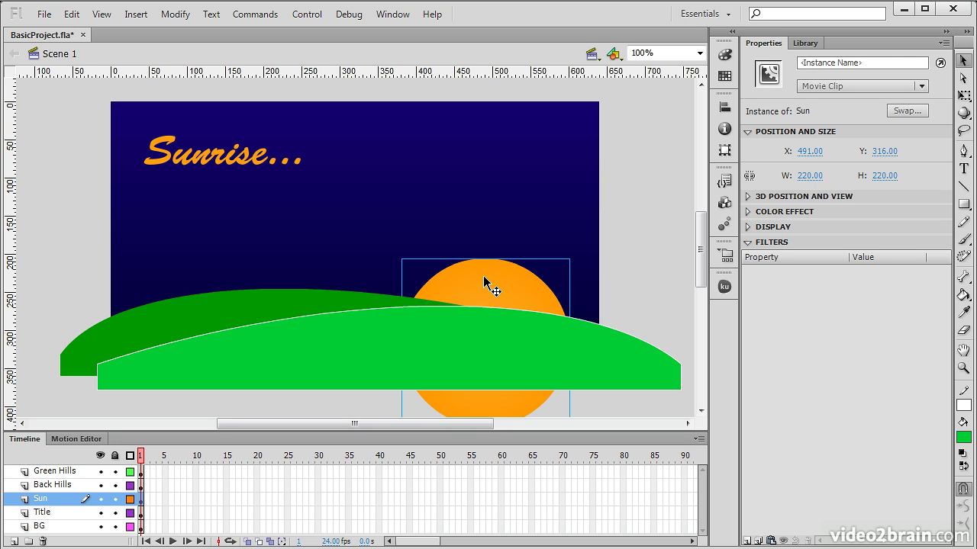
Lock the sun's width and height together and scale it up to 297 × 297 px.
{"action": "left_click", "coordinate": [749, 196]}
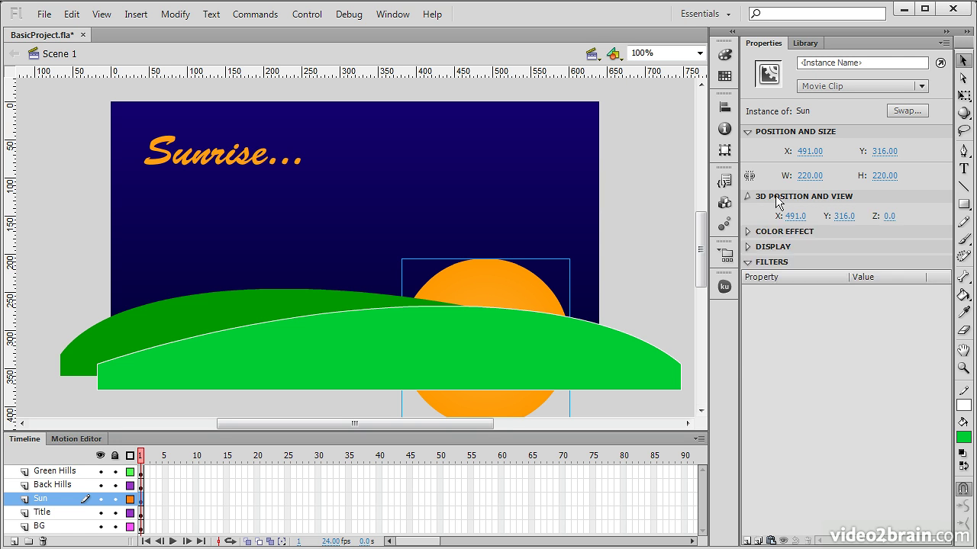
{"action": "left_click", "coordinate": [751, 323]}
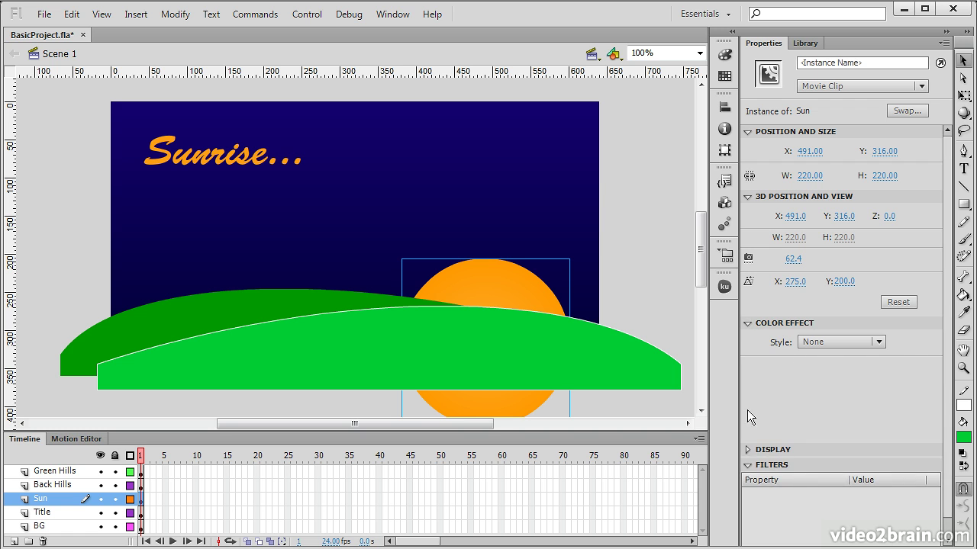
{"action": "left_click", "coordinate": [751, 453]}
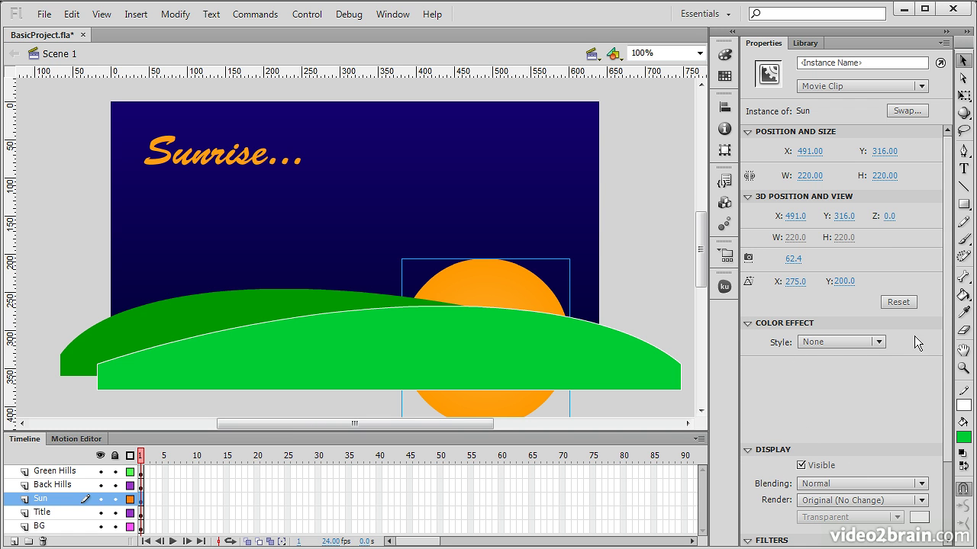
{"action": "scroll", "coordinate": [927, 244], "scroll_direction": "down", "scroll_amount": 3}
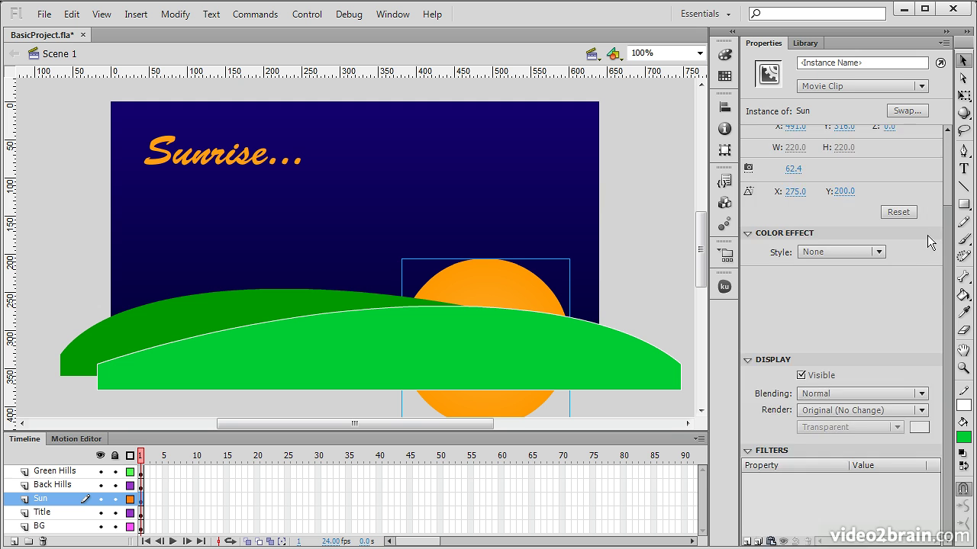
{"action": "scroll", "coordinate": [927, 235], "scroll_direction": "up", "scroll_amount": 3}
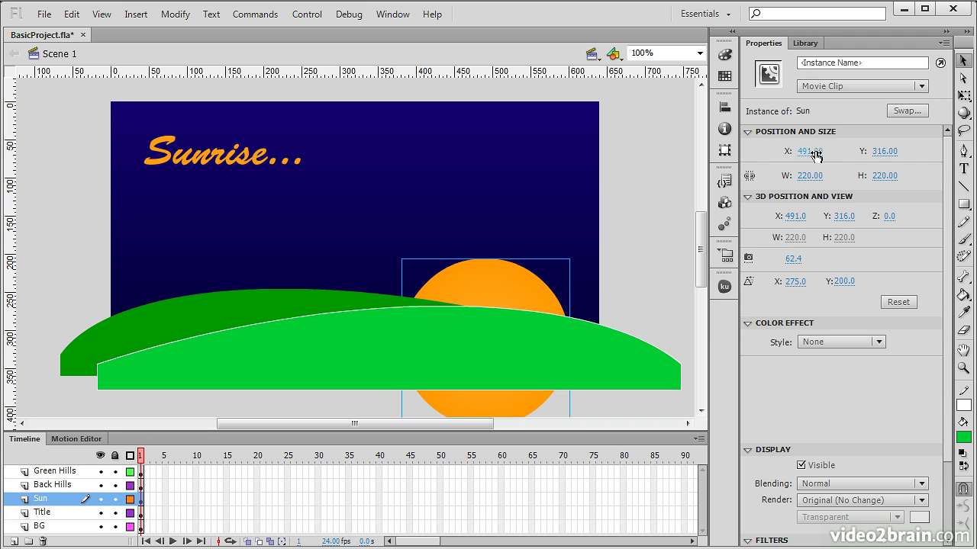
{"action": "left_click", "coordinate": [749, 177]}
{"action": "left_click_drag", "start_coordinate": [809, 177], "coordinate": [871, 175]}
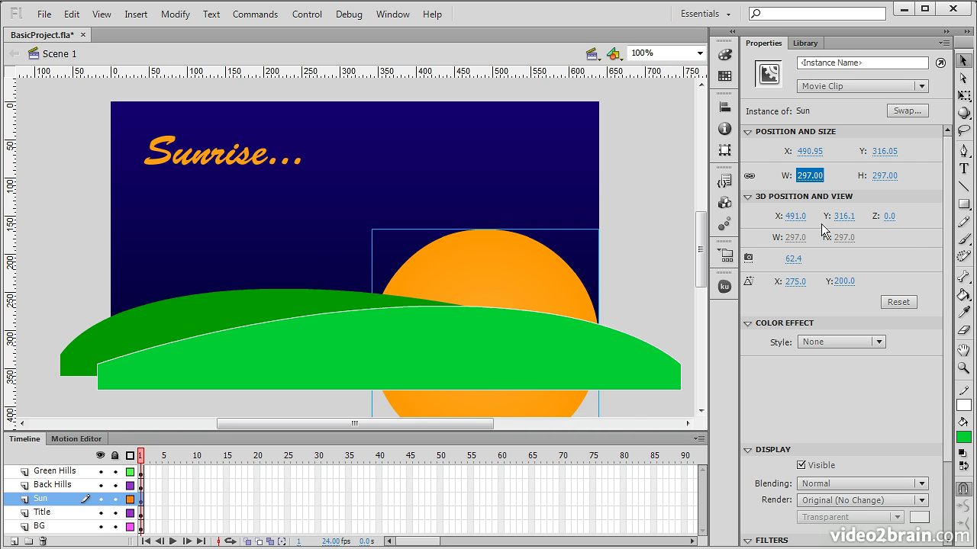
Set the sun's 3D X to 468, Z to 4, perspective angle 73, vanishing point 314, 226.
{"action": "left_click_drag", "start_coordinate": [793, 215], "coordinate": [769, 218]}
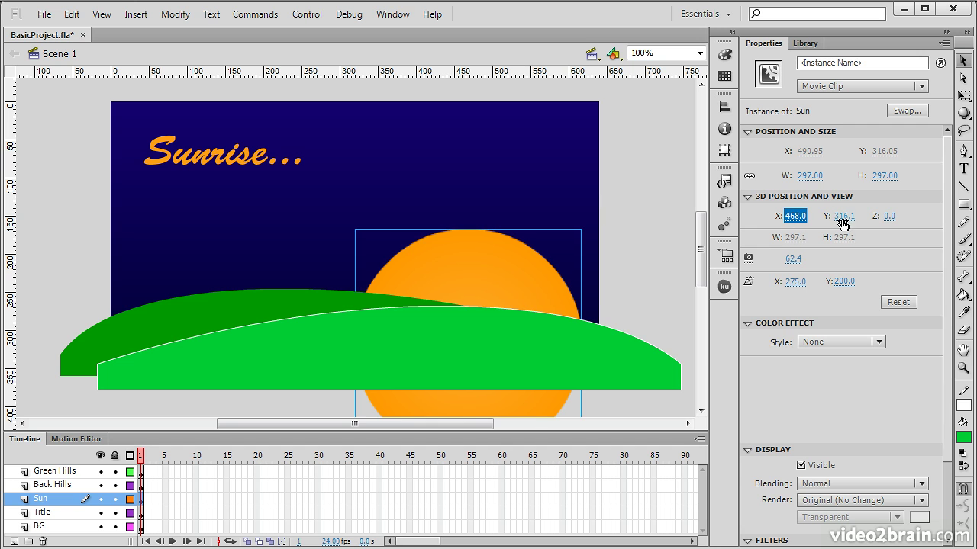
{"action": "left_click_drag", "start_coordinate": [889, 217], "coordinate": [861, 229]}
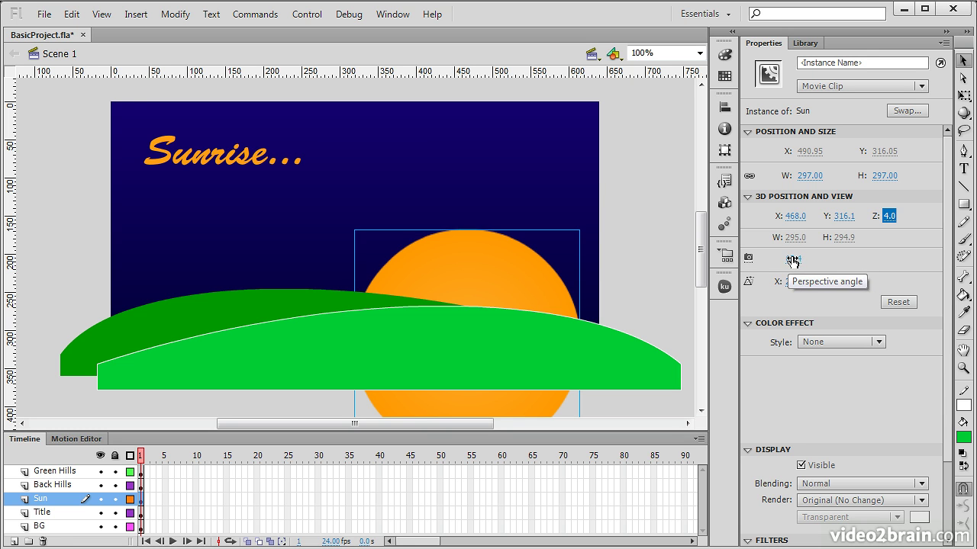
{"action": "left_click_drag", "start_coordinate": [796, 262], "coordinate": [865, 280]}
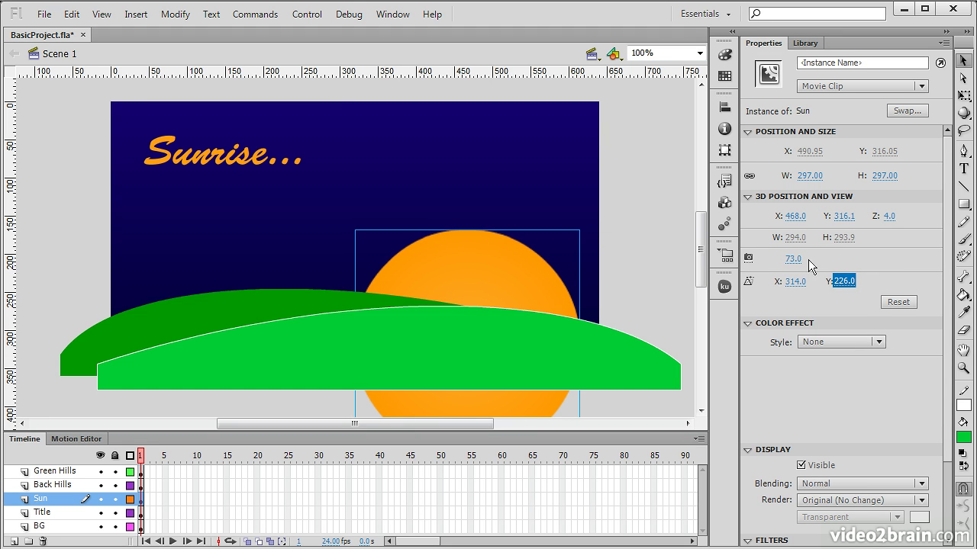
{"action": "left_click", "coordinate": [748, 196]}
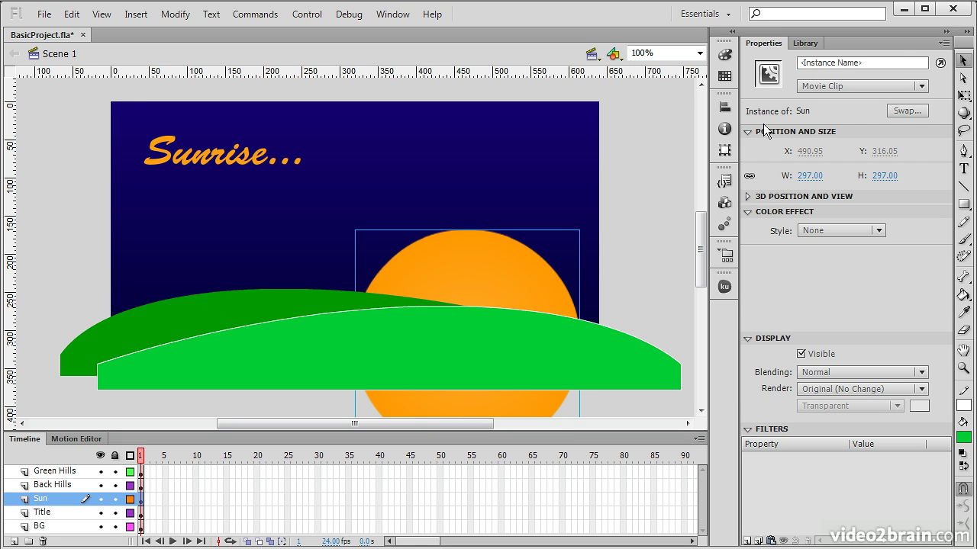
{"action": "left_click", "coordinate": [748, 197]}
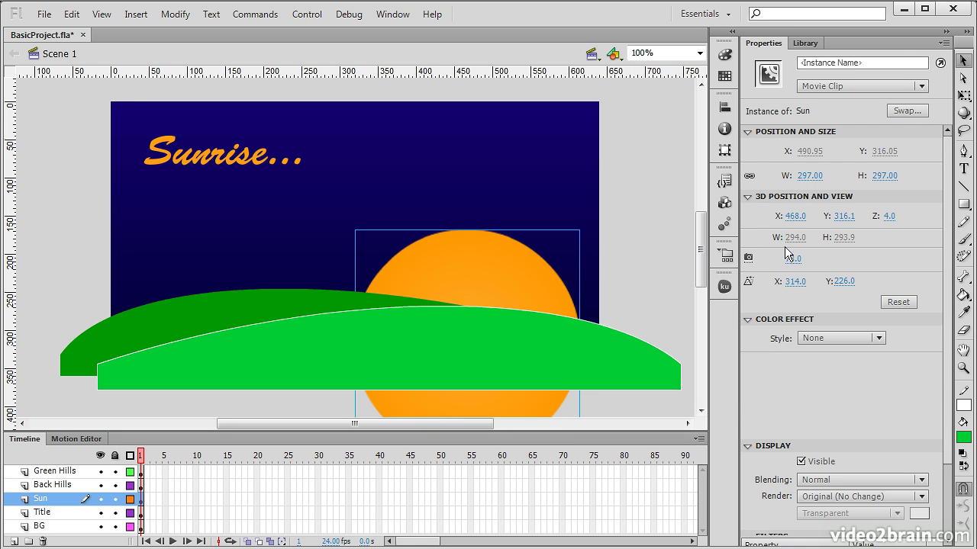
Apply a Brightness color effect at -43% to darken the sun.
{"action": "left_click", "coordinate": [747, 197]}
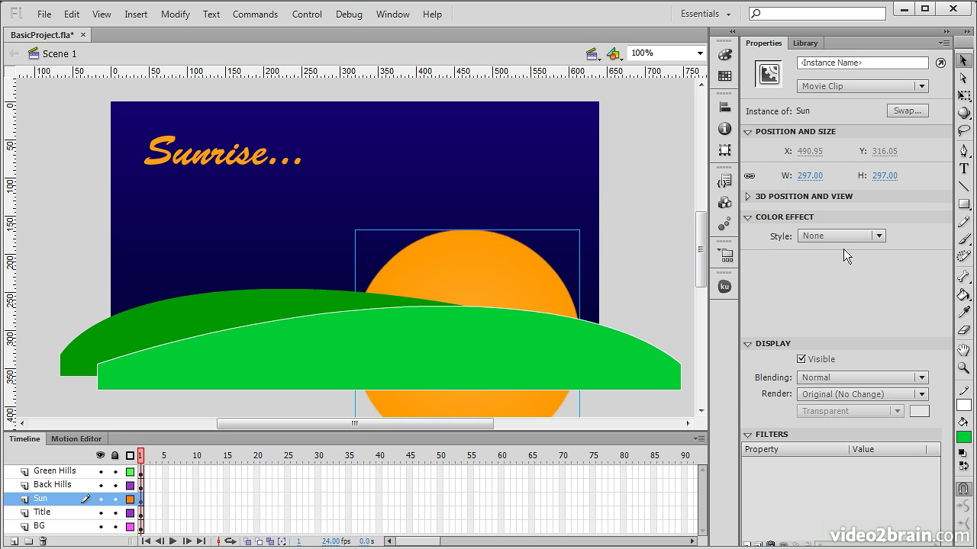
{"action": "left_click", "coordinate": [747, 132]}
{"action": "left_click", "coordinate": [879, 182]}
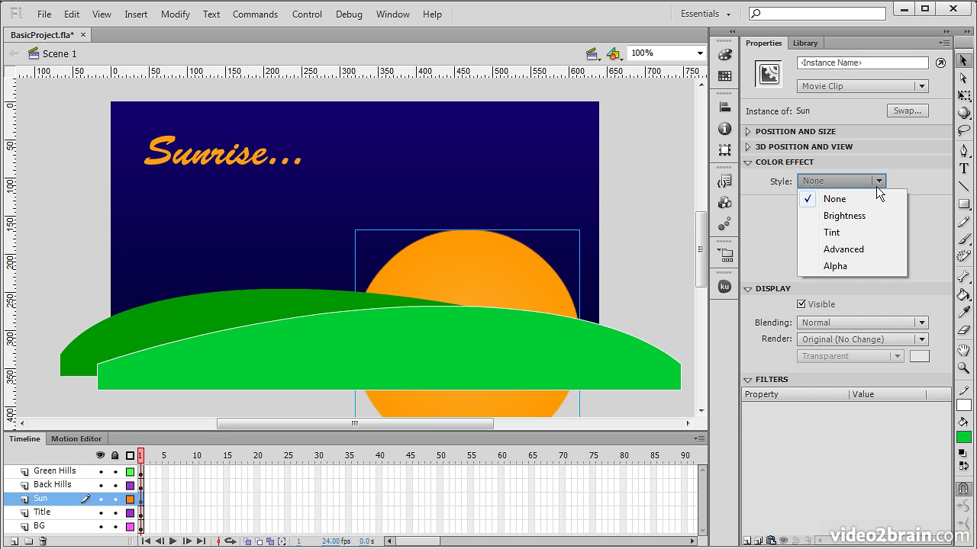
{"action": "left_click", "coordinate": [844, 216]}
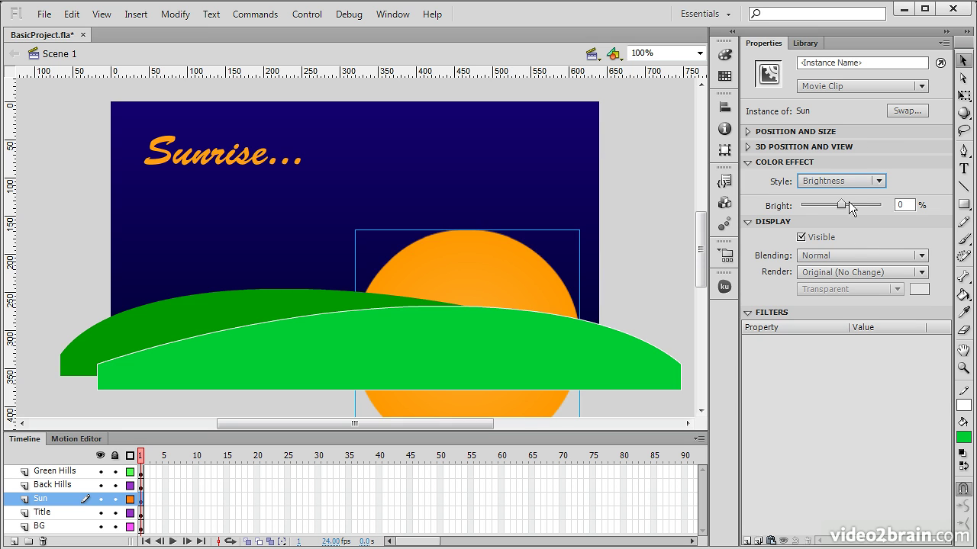
{"action": "mouse_move", "coordinate": [842, 205]}
{"action": "left_mouse_down"}
{"action": "mouse_move", "coordinate": [809, 206]}
{"action": "mouse_move", "coordinate": [862, 205]}
{"action": "mouse_move", "coordinate": [823, 206]}
{"action": "left_mouse_up"}
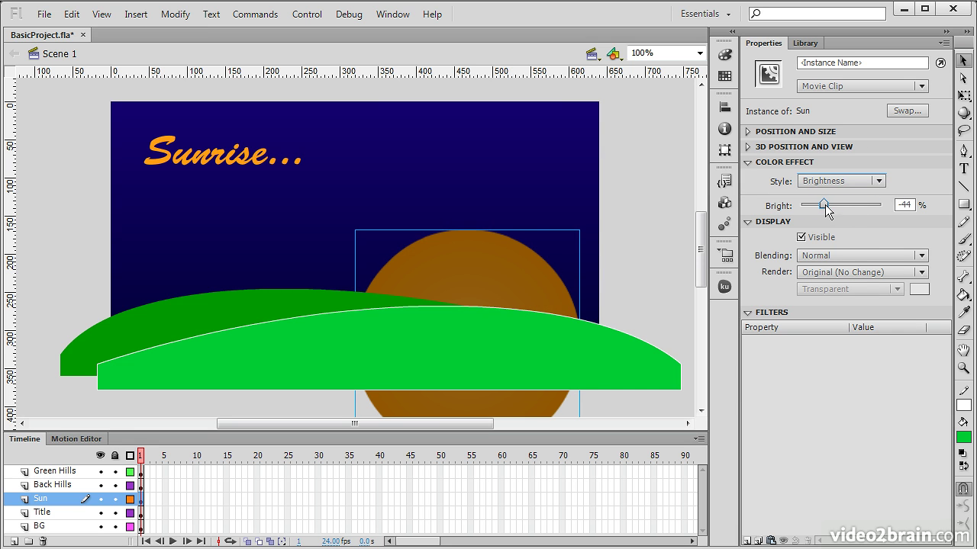
{"action": "left_click", "coordinate": [807, 238]}
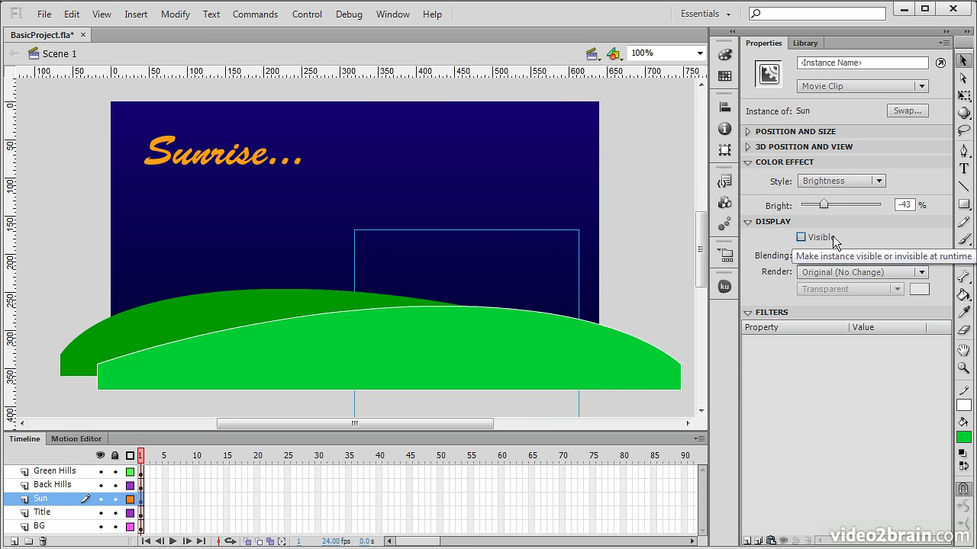
{"action": "left_click", "coordinate": [801, 237]}
Try Multiply and Darken blending on the sun, then settle on Layer.
{"action": "left_click", "coordinate": [883, 251]}
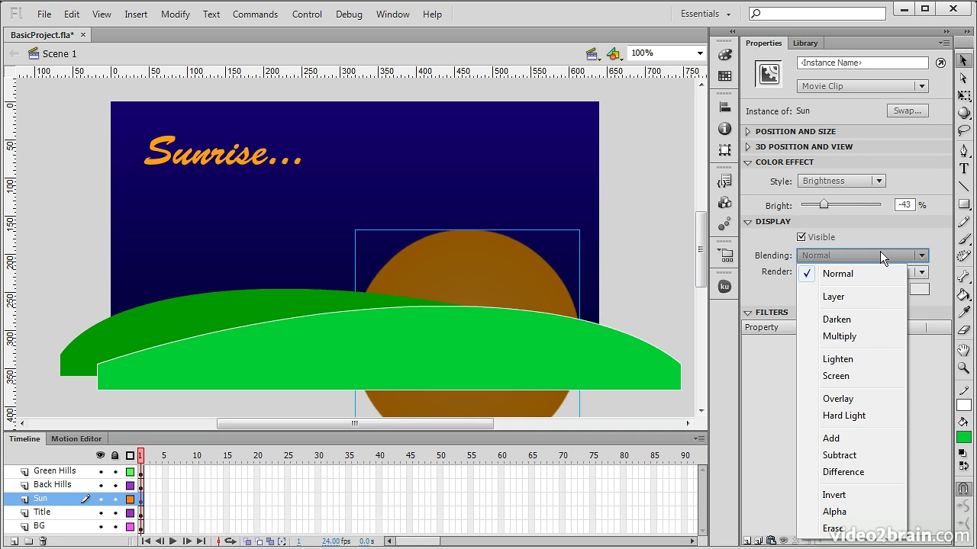
{"action": "left_click", "coordinate": [873, 337]}
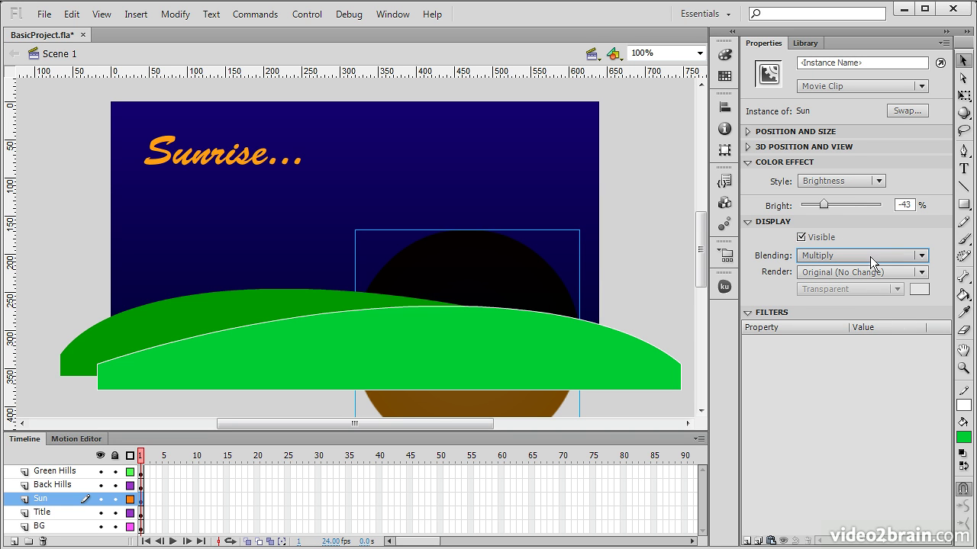
{"action": "left_click", "coordinate": [872, 257]}
{"action": "left_click", "coordinate": [868, 319]}
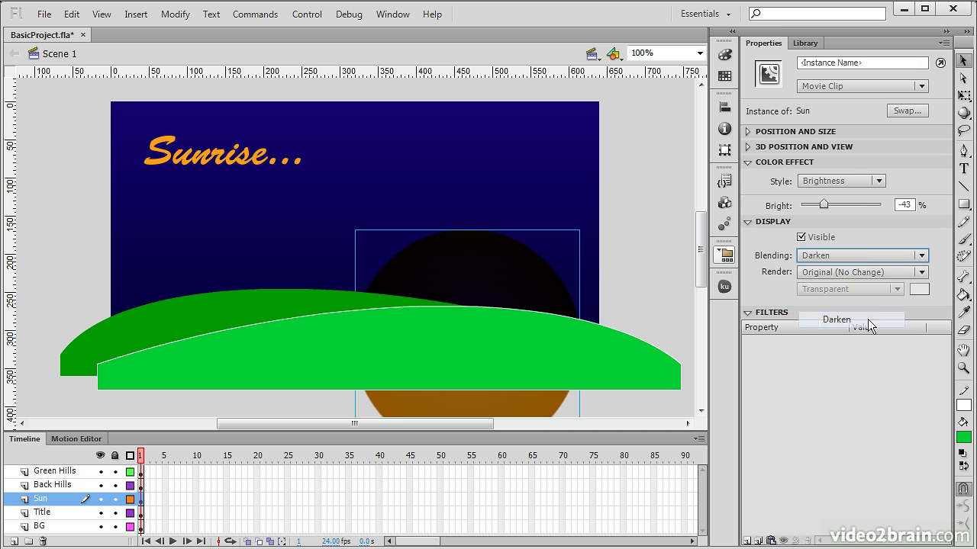
{"action": "left_click", "coordinate": [866, 255]}
{"action": "left_click", "coordinate": [859, 296]}
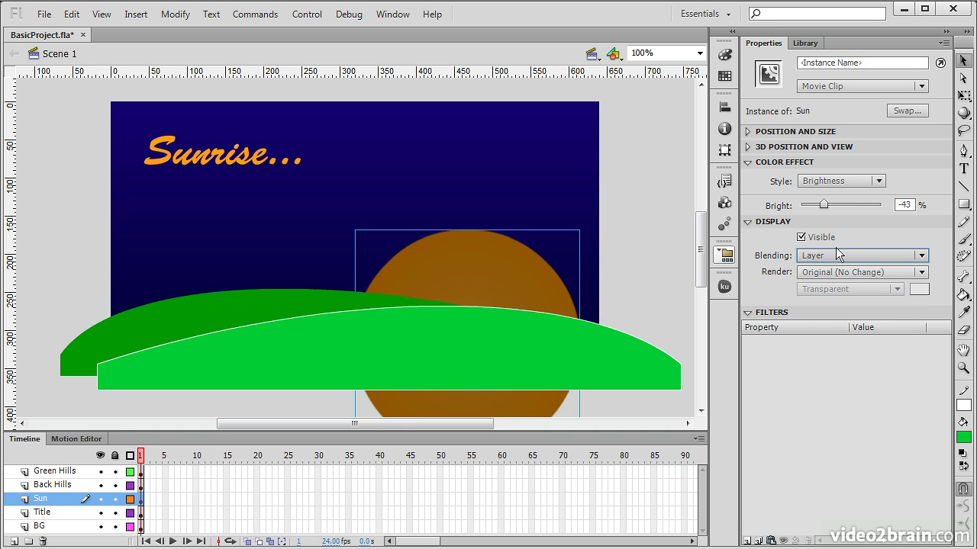
Set the sun's Render option to Cache as Bitmap, keeping the Transparent background.
{"action": "left_click", "coordinate": [890, 272]}
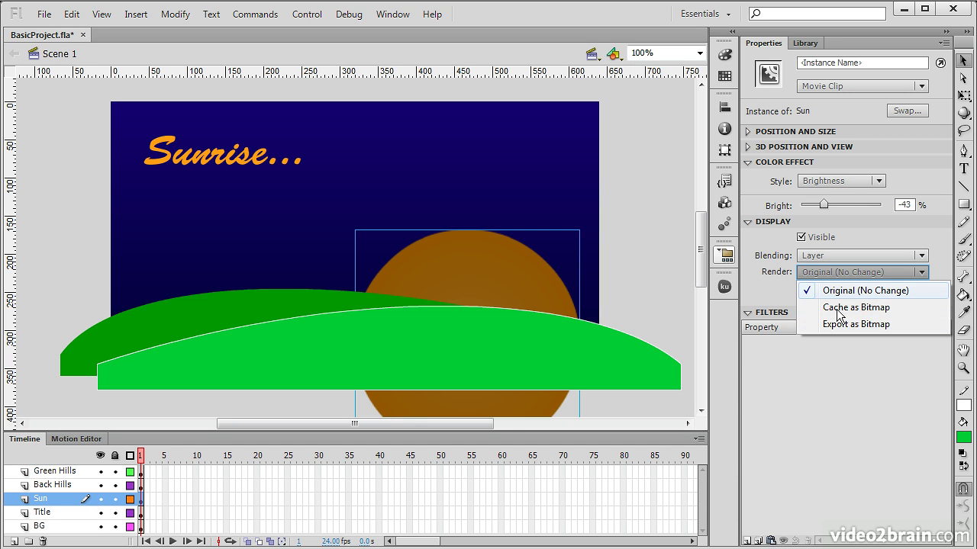
{"action": "left_click", "coordinate": [769, 288]}
{"action": "left_click", "coordinate": [879, 273]}
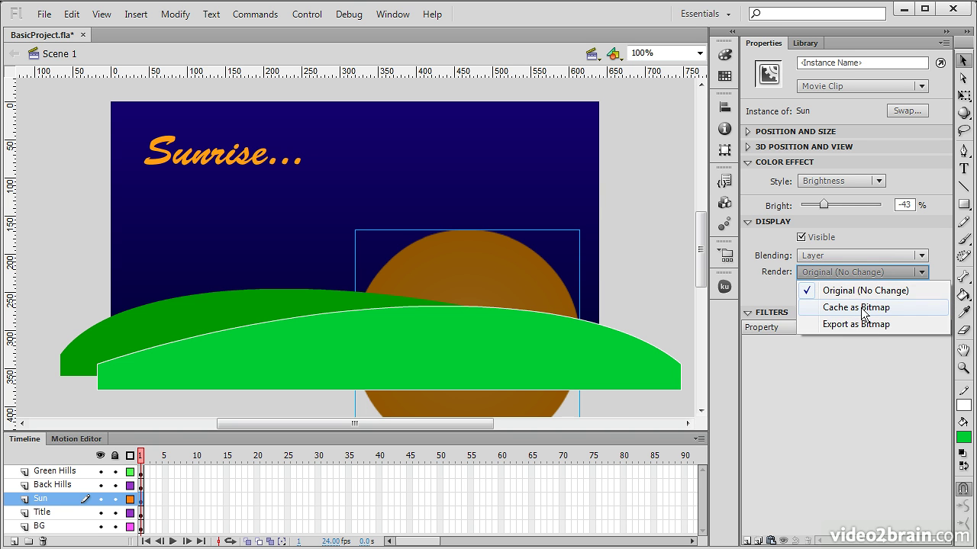
{"action": "left_click", "coordinate": [865, 311]}
{"action": "left_click", "coordinate": [862, 289]}
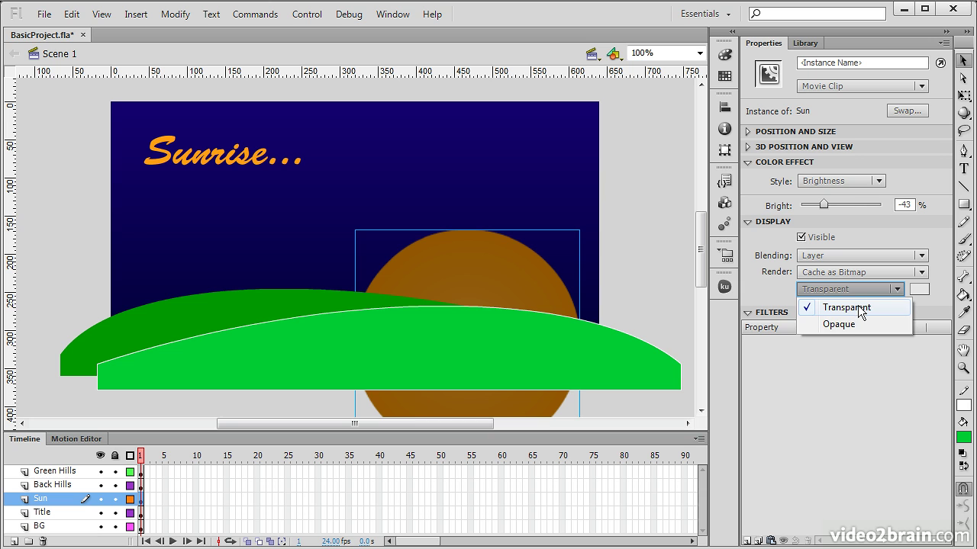
{"action": "left_click", "coordinate": [782, 302]}
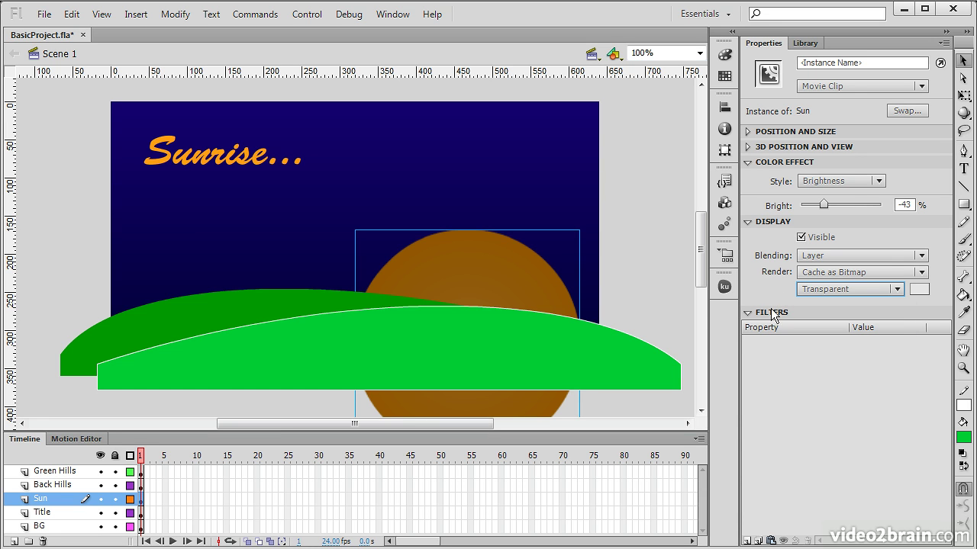
Add a Glow filter to the sun with Medium quality, golden-yellow colour and 133 px blur.
{"action": "left_click", "coordinate": [748, 541]}
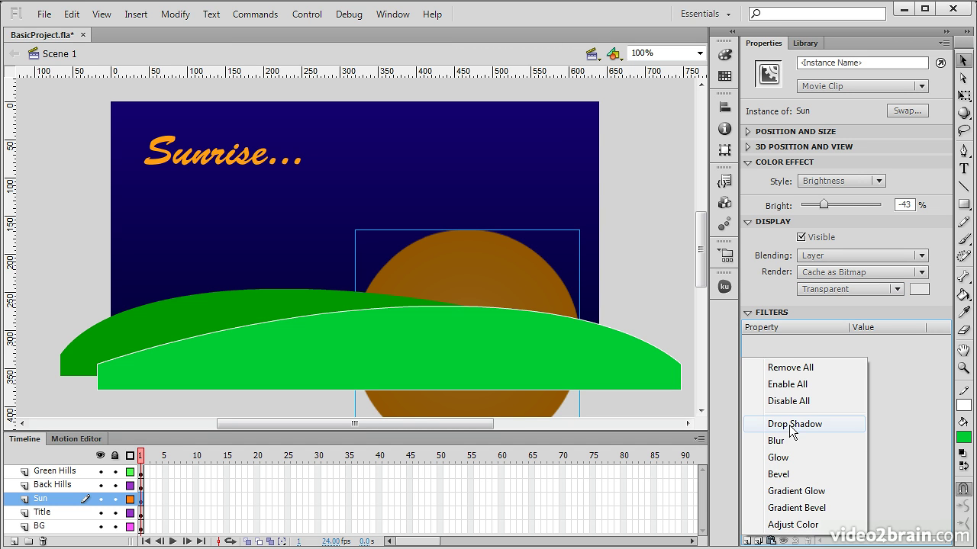
{"action": "left_click", "coordinate": [795, 457]}
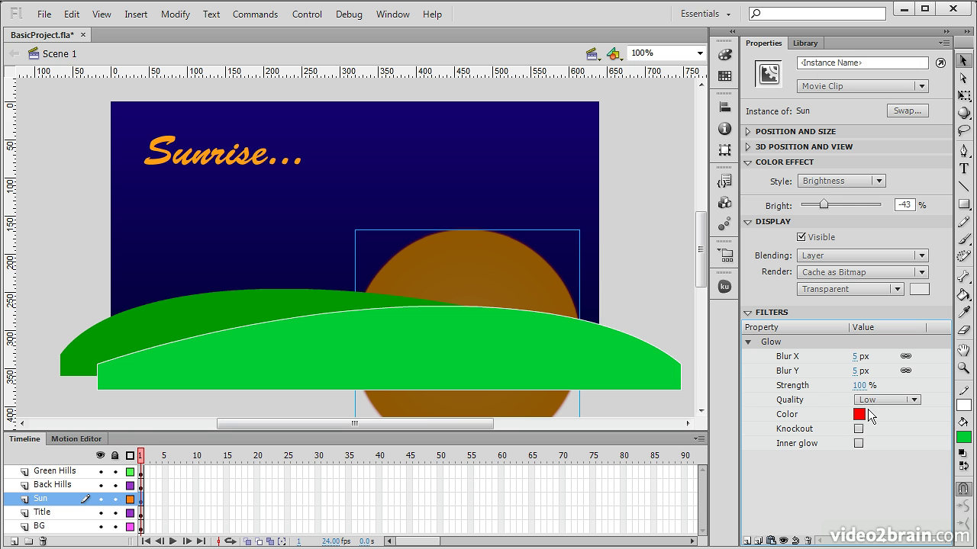
{"action": "left_click", "coordinate": [894, 405]}
{"action": "left_click", "coordinate": [889, 431]}
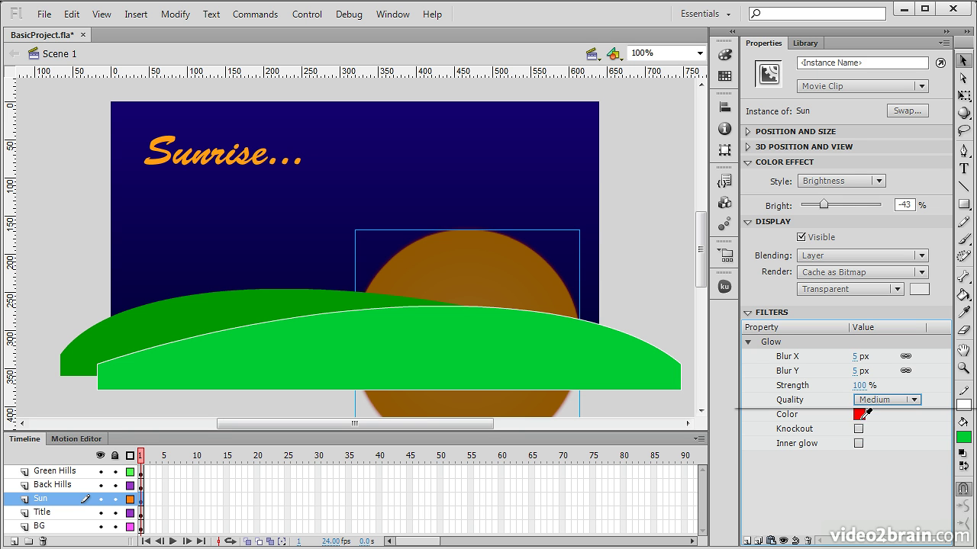
{"action": "left_click", "coordinate": [859, 414]}
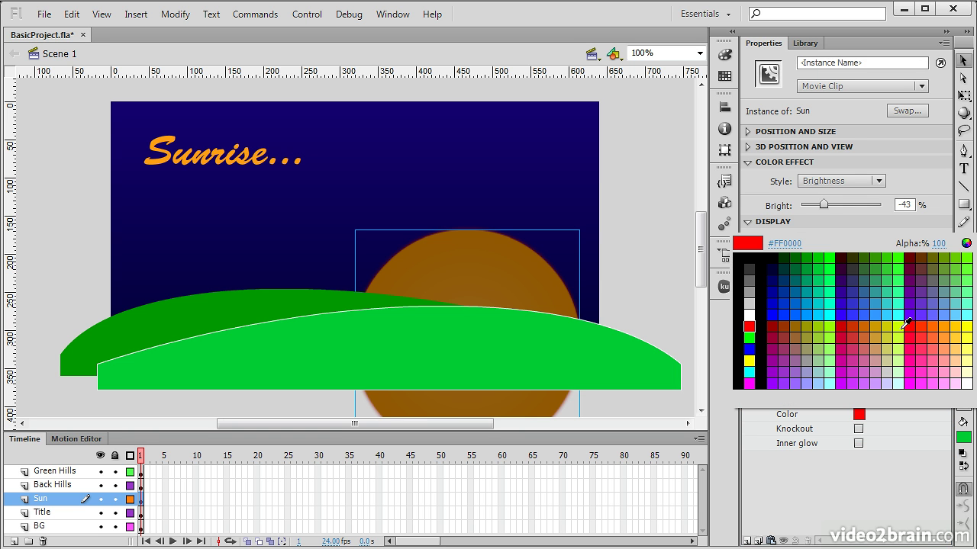
{"action": "left_click", "coordinate": [964, 323]}
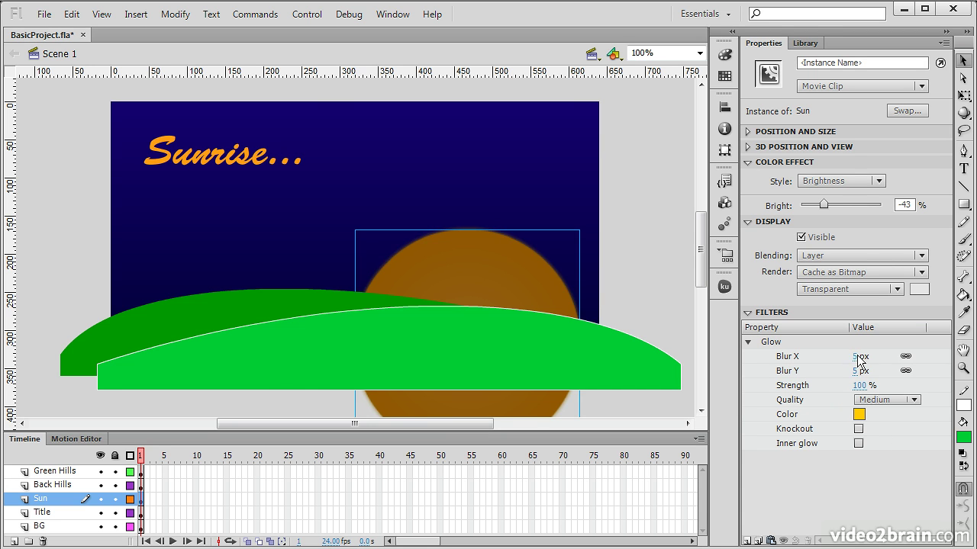
{"action": "left_click_drag", "start_coordinate": [856, 356], "coordinate": [957, 359]}
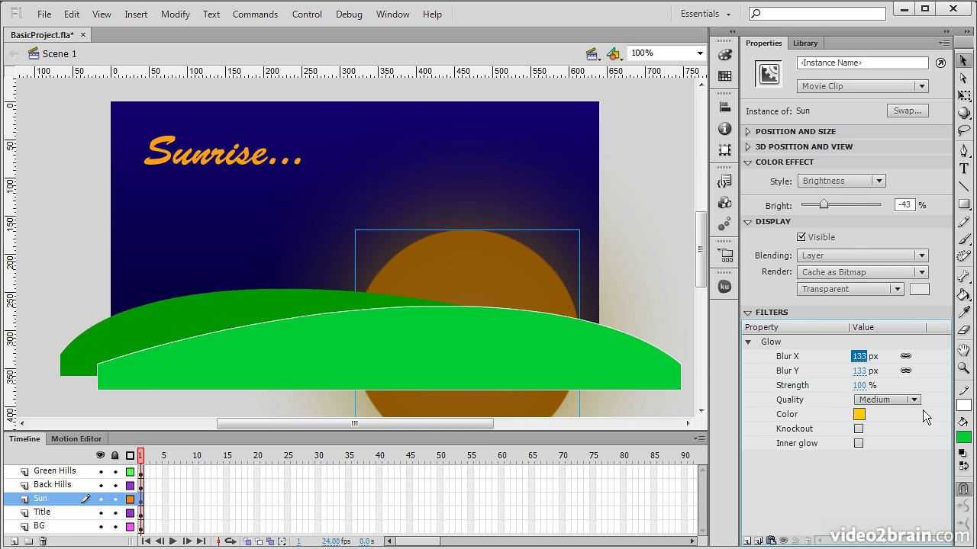
Set the sun's blending mode to Normal.
{"action": "left_click", "coordinate": [749, 161]}
{"action": "left_click", "coordinate": [871, 211]}
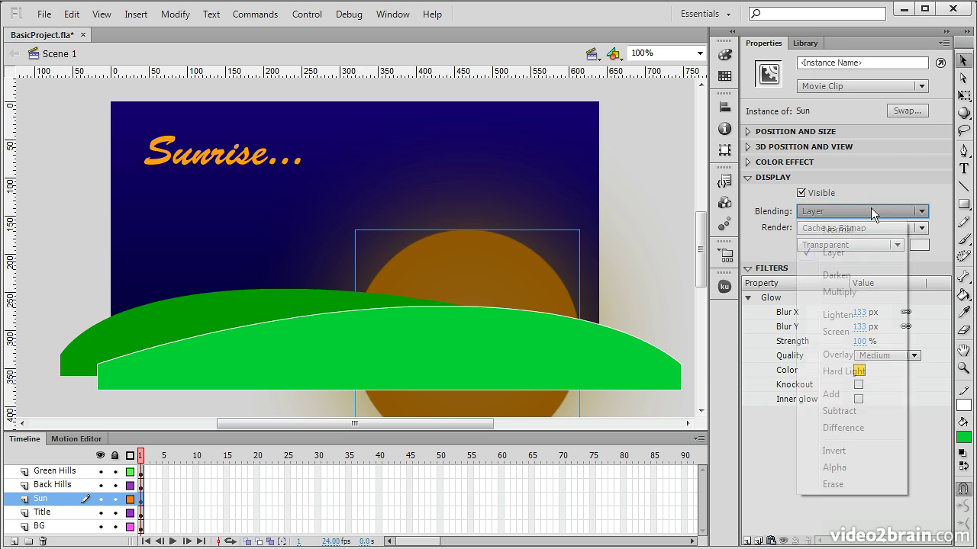
{"action": "left_click", "coordinate": [837, 279]}
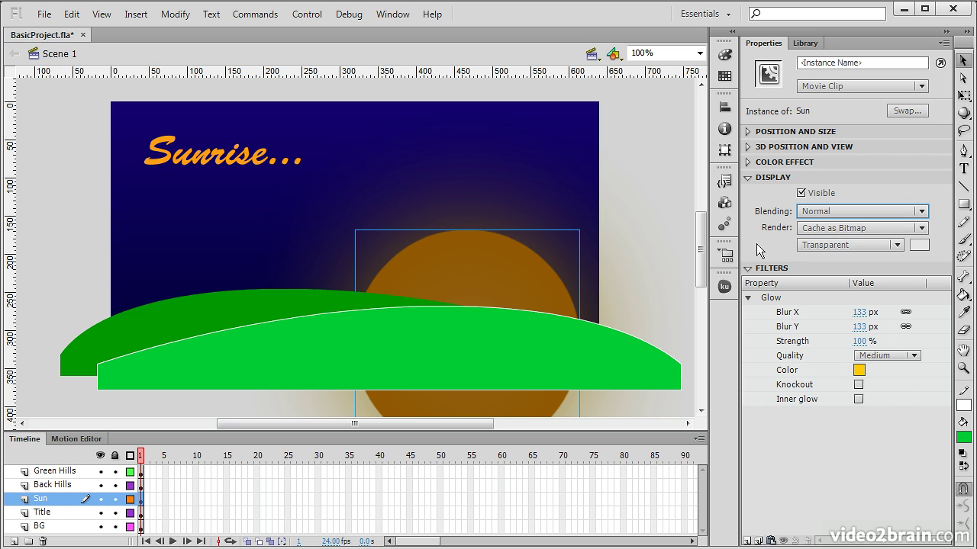
Select the Sunrise... title and convert it to TLF text.
{"action": "left_click", "coordinate": [220, 156]}
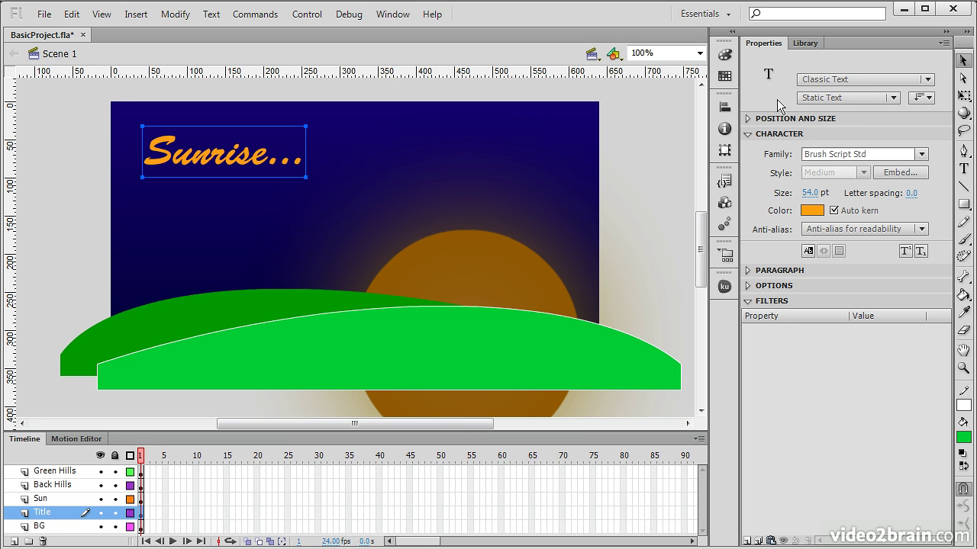
{"action": "left_click", "coordinate": [929, 80]}
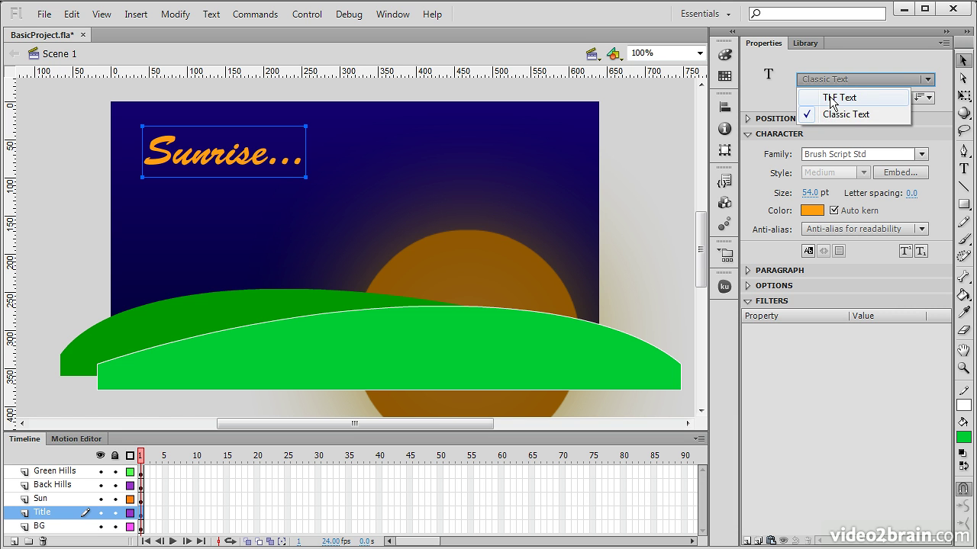
{"action": "left_click", "coordinate": [839, 97]}
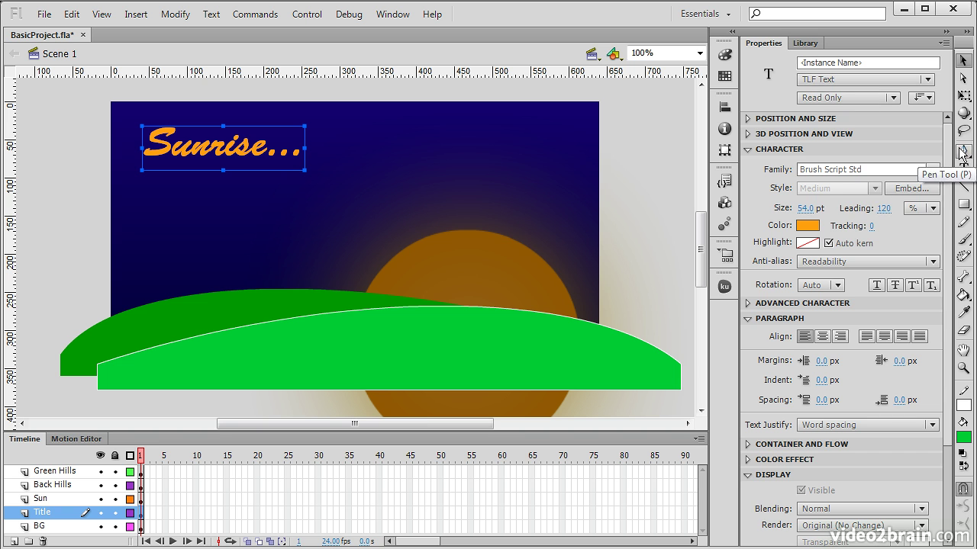
{"action": "scroll", "coordinate": [955, 163], "scroll_direction": "down", "scroll_amount": 1}
{"action": "scroll", "coordinate": [940, 244], "scroll_direction": "down", "scroll_amount": 5}
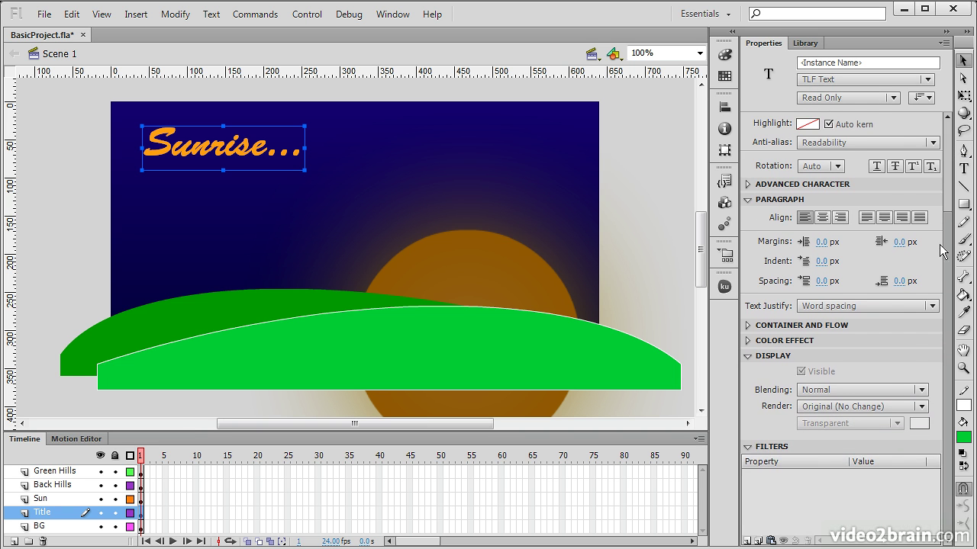
{"action": "scroll", "coordinate": [940, 244], "scroll_direction": "up", "scroll_amount": 5}
{"action": "scroll", "coordinate": [929, 169], "scroll_direction": "up", "scroll_amount": 2}
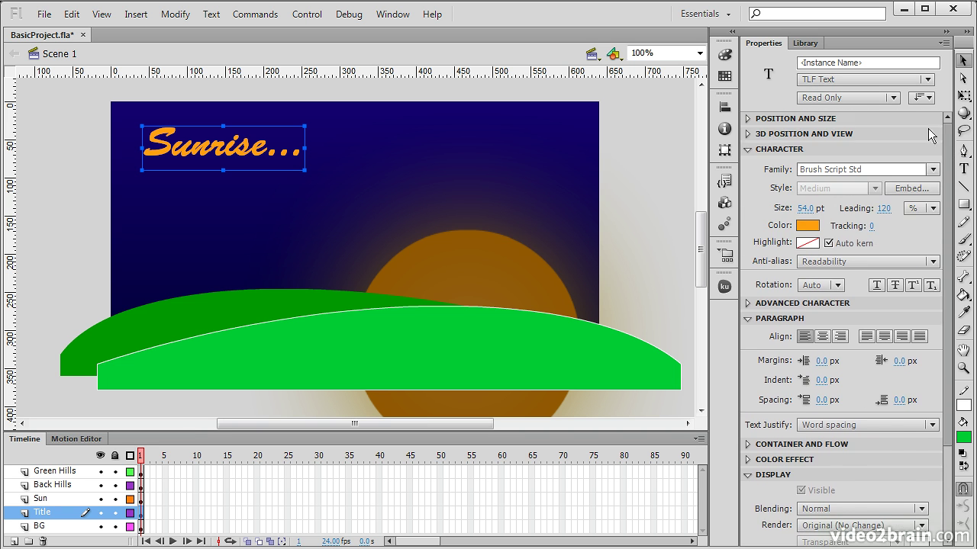
Inspect the title's 3D position and size settings, then switch it back to Classic Text.
{"action": "left_click", "coordinate": [749, 134]}
{"action": "left_click", "coordinate": [751, 121]}
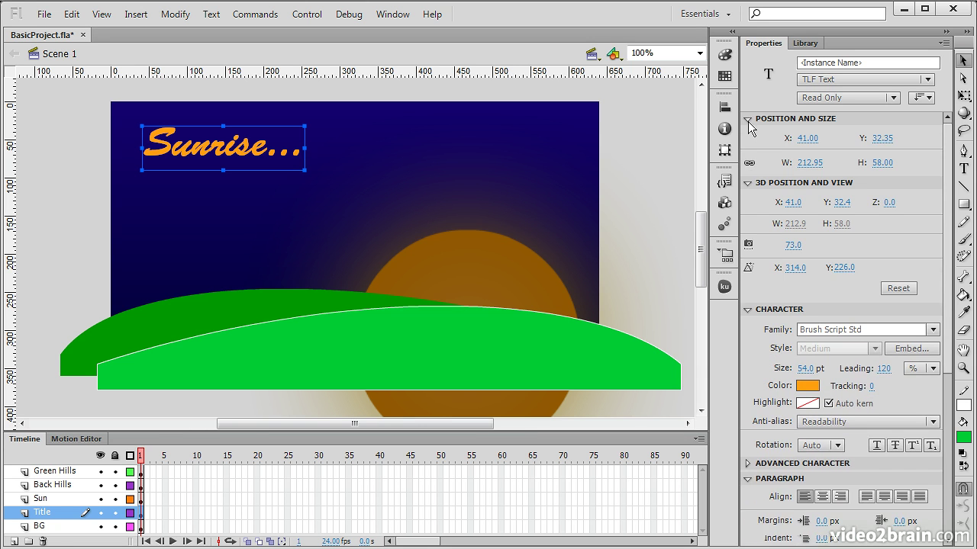
{"action": "left_click", "coordinate": [750, 121]}
{"action": "left_click", "coordinate": [749, 134]}
{"action": "left_click", "coordinate": [862, 80]}
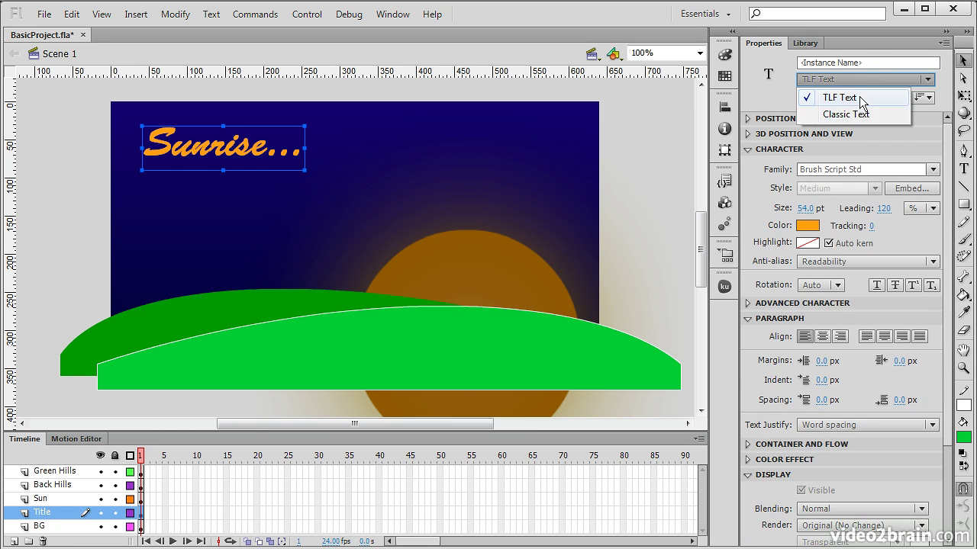
{"action": "left_click", "coordinate": [862, 113]}
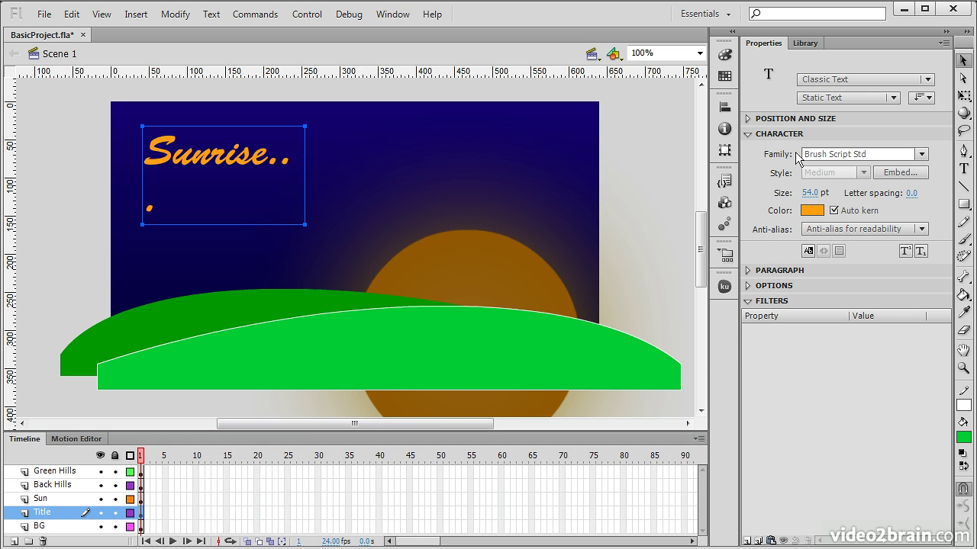
Make the title text bright green at 26 pt font size.
{"action": "left_click", "coordinate": [812, 210]}
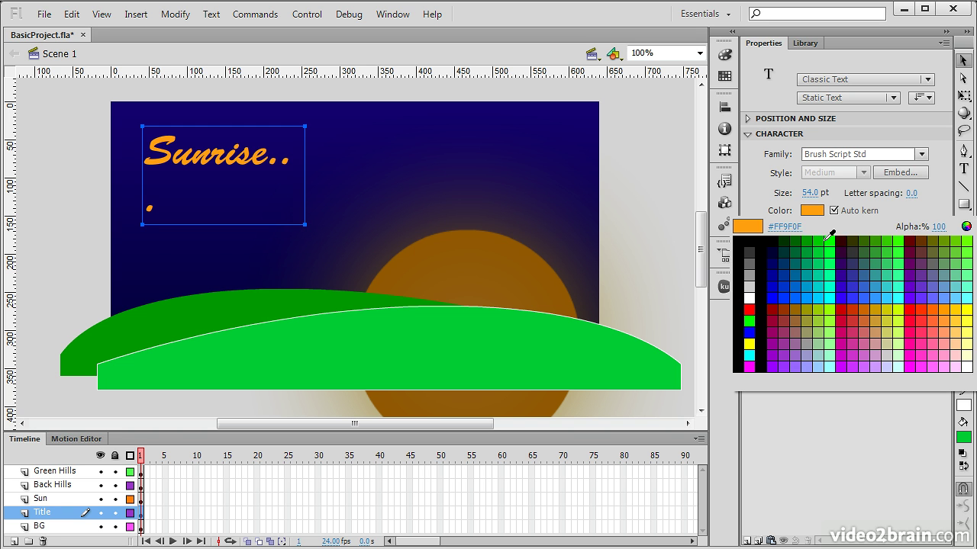
{"action": "left_click", "coordinate": [833, 243]}
{"action": "left_click", "coordinate": [810, 192]}
{"action": "type", "text": "96"}
{"action": "key", "text": "Return"}
{"action": "type", "text": "26"}
{"action": "key", "text": "Return"}
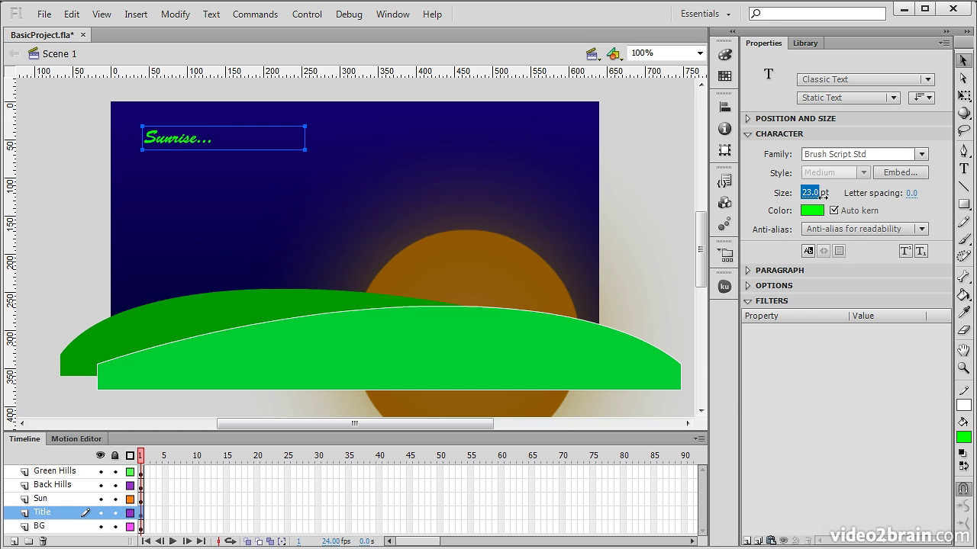
Set the title's letter spacing to 6.0, after trying 15.0.
{"action": "left_click", "coordinate": [913, 194]}
{"action": "type", "text": "15"}
{"action": "key", "text": "Return"}
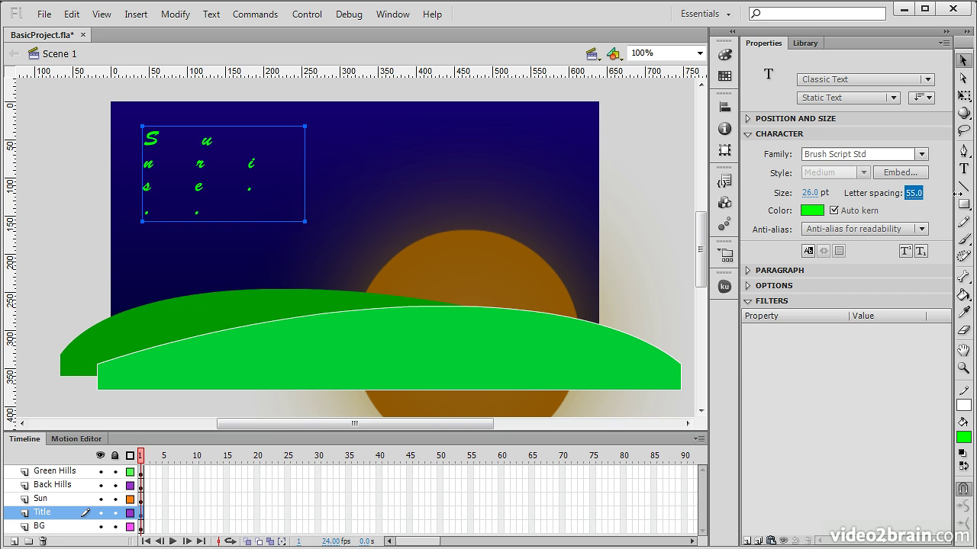
{"action": "type", "text": "6"}
{"action": "key", "text": "Return"}
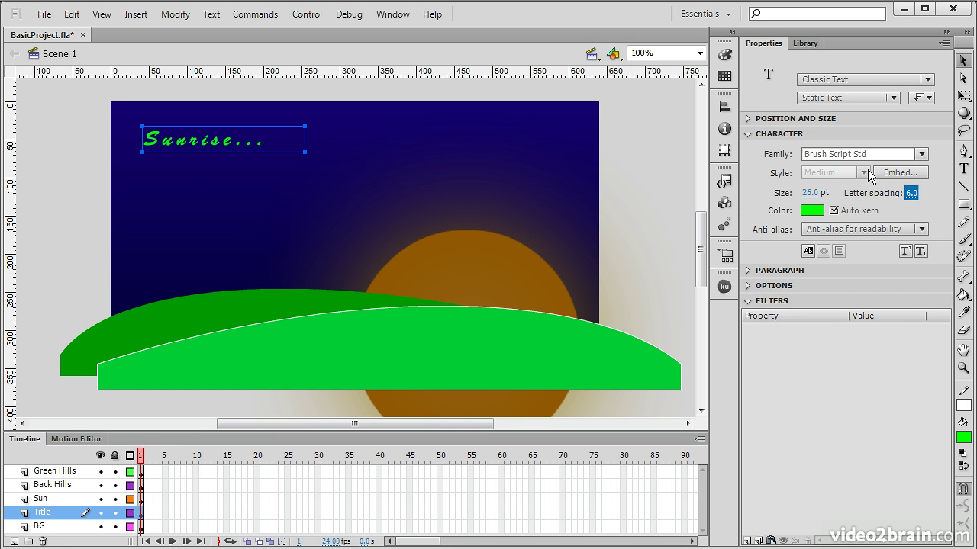
Try the animation anti-alias setting, then keep Anti-alias for readability.
{"action": "left_click", "coordinate": [900, 229]}
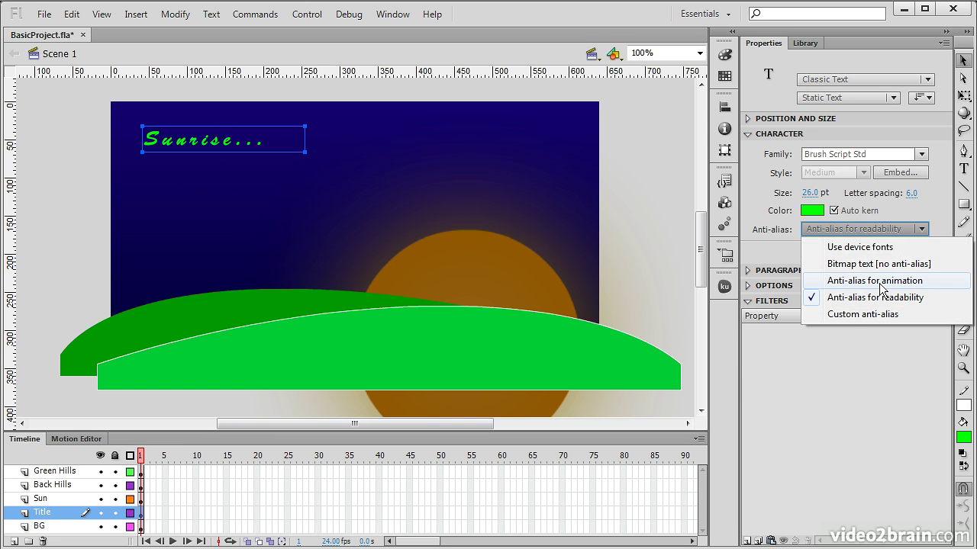
{"action": "left_click", "coordinate": [879, 282]}
{"action": "left_click", "coordinate": [892, 230]}
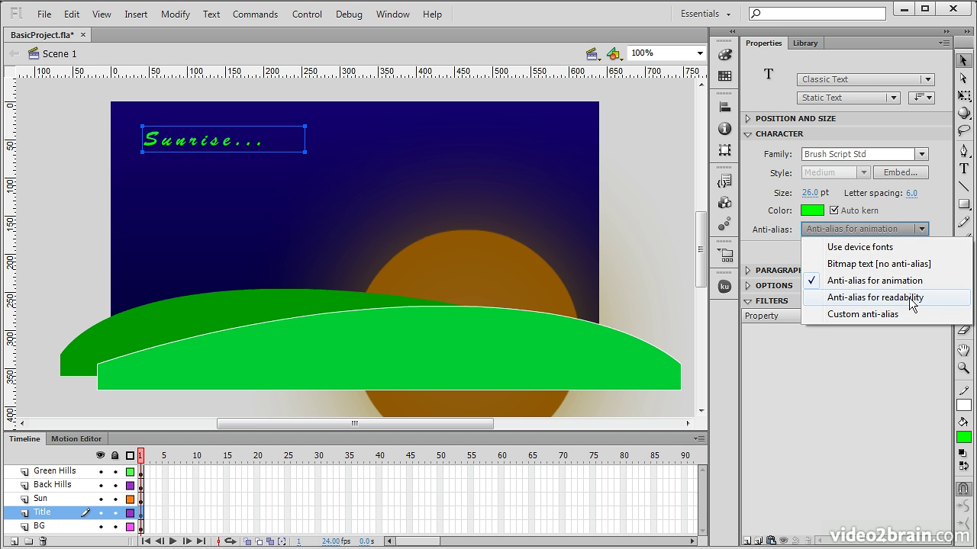
{"action": "left_click", "coordinate": [912, 299]}
{"action": "left_click", "coordinate": [919, 230]}
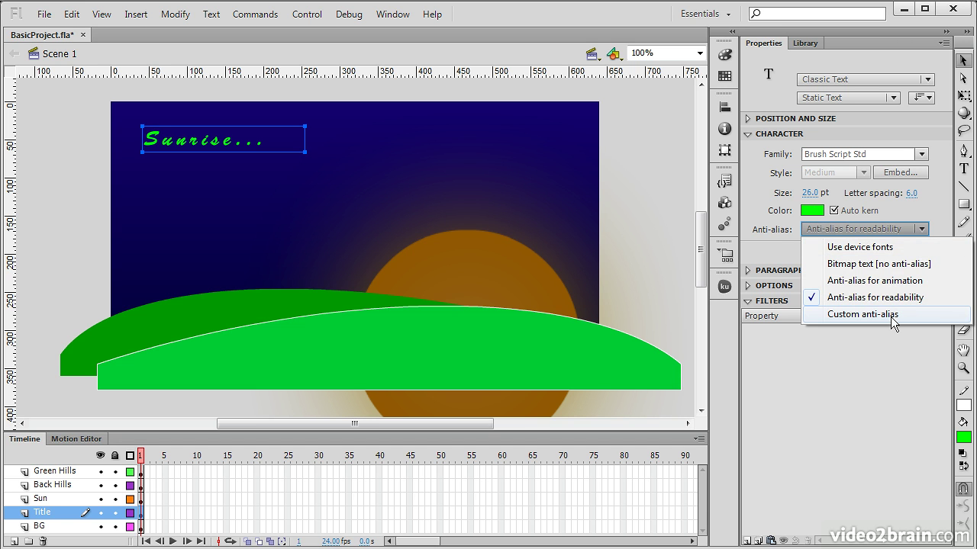
{"action": "left_click", "coordinate": [774, 260]}
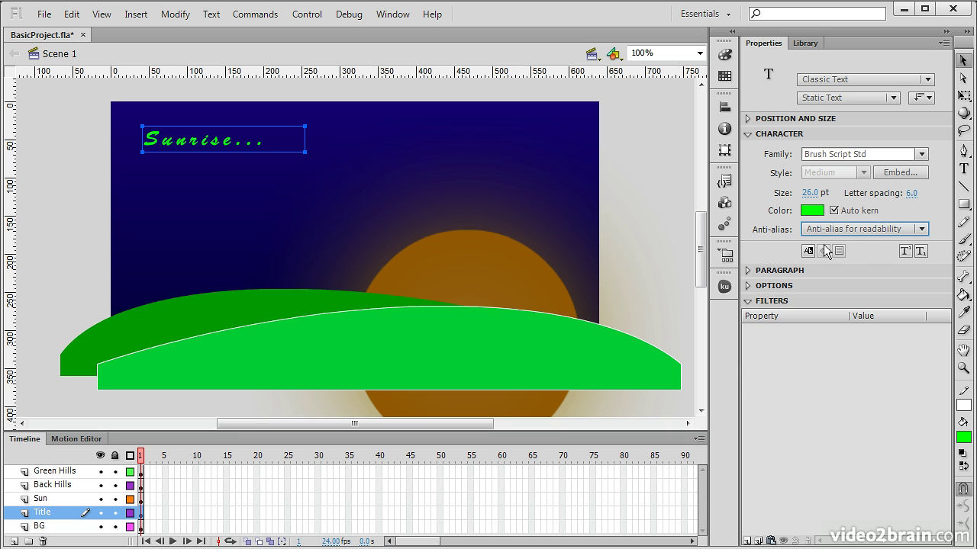
Center-align the title's paragraph and set its indent to -0.1 px.
{"action": "left_click", "coordinate": [752, 272]}
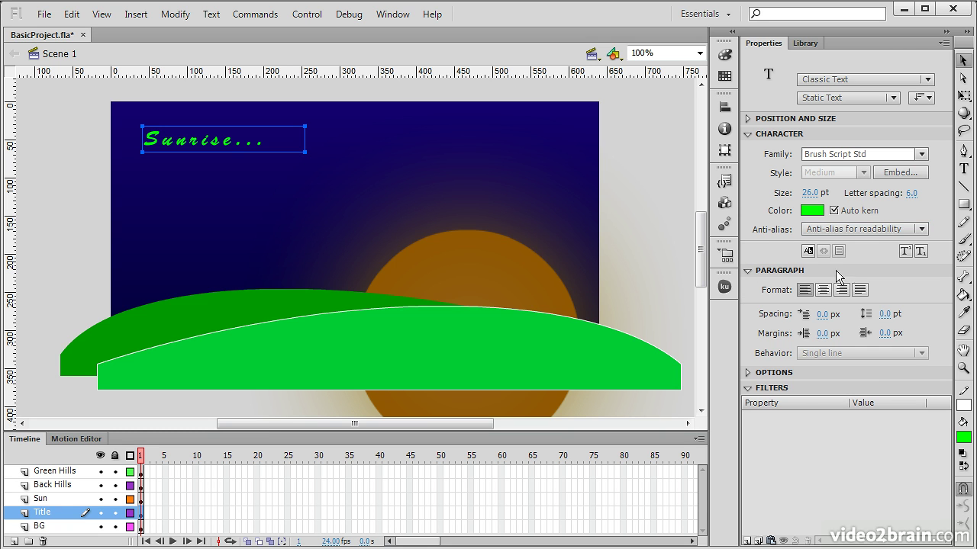
{"action": "left_click", "coordinate": [824, 293]}
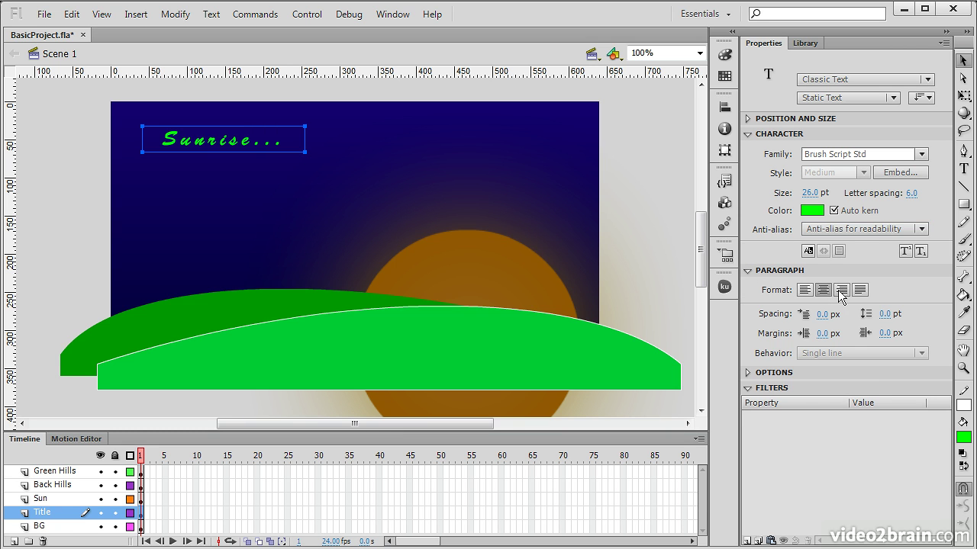
{"action": "left_click", "coordinate": [824, 314]}
{"action": "type", "text": "-0.1"}
{"action": "key", "text": "Return"}
{"action": "left_click", "coordinate": [748, 271]}
{"action": "left_click", "coordinate": [747, 286]}
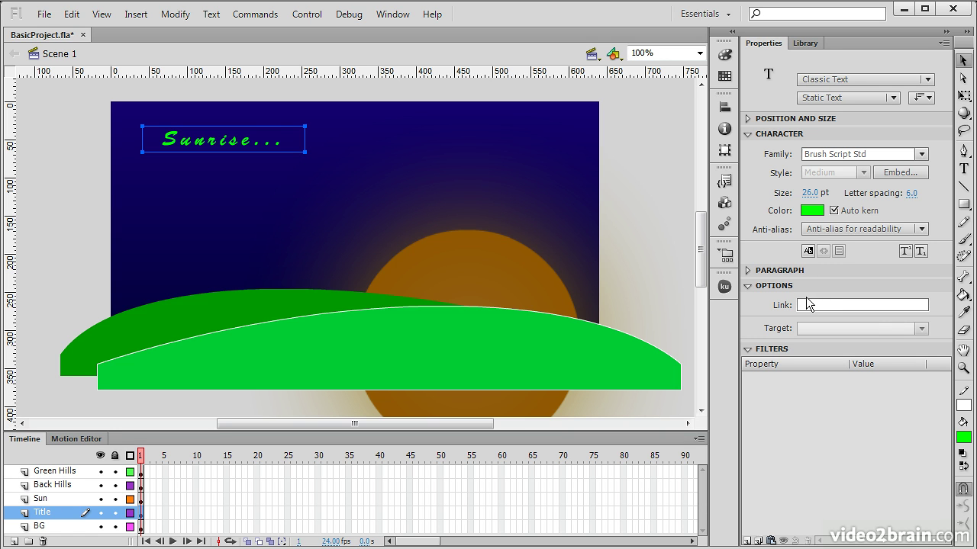
{"action": "left_click", "coordinate": [750, 349]}
{"action": "left_click", "coordinate": [750, 348]}
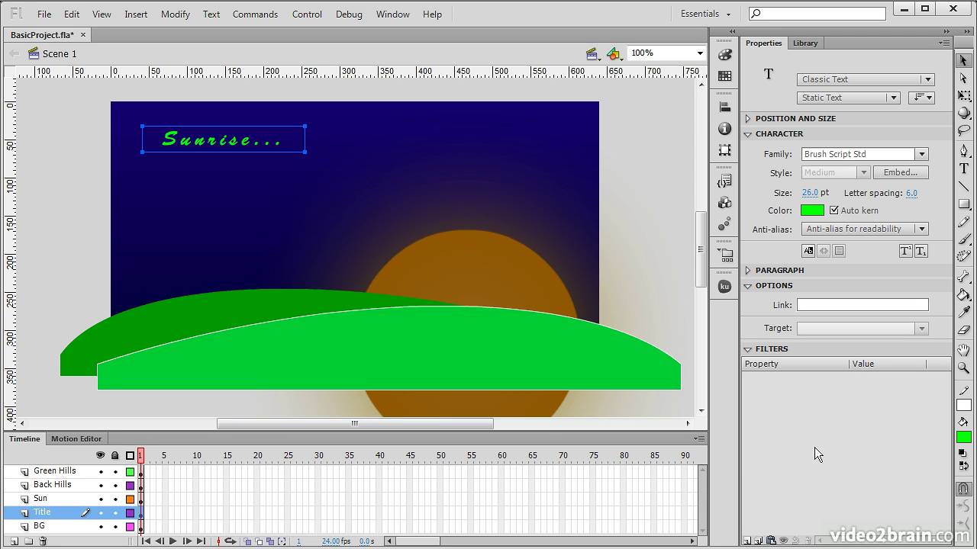